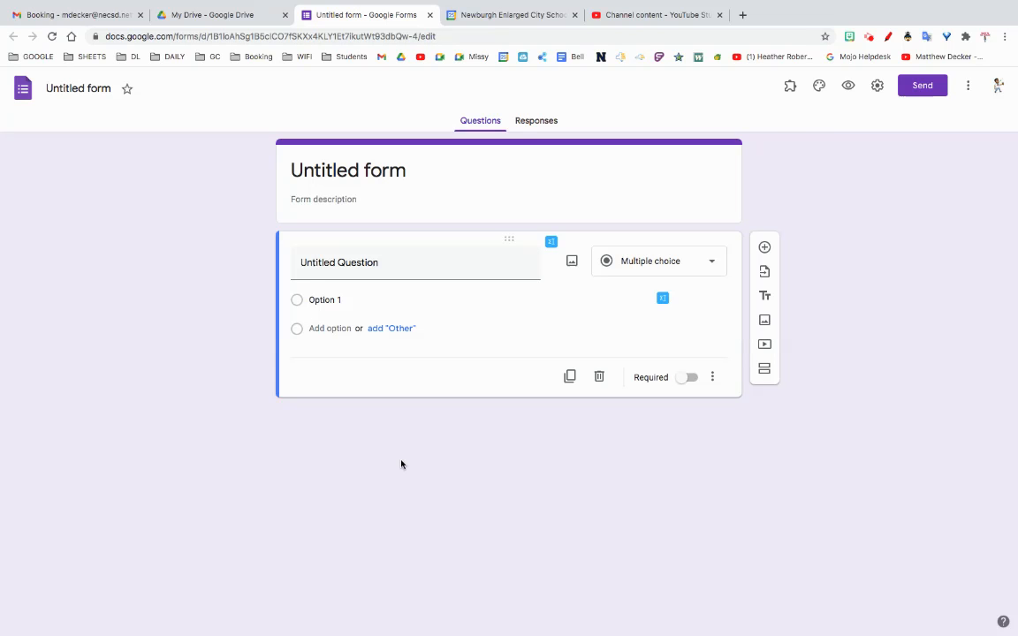
Step: Title the form "Colors?" and set the first question's text to "What grade are you in?"
click(399, 170)
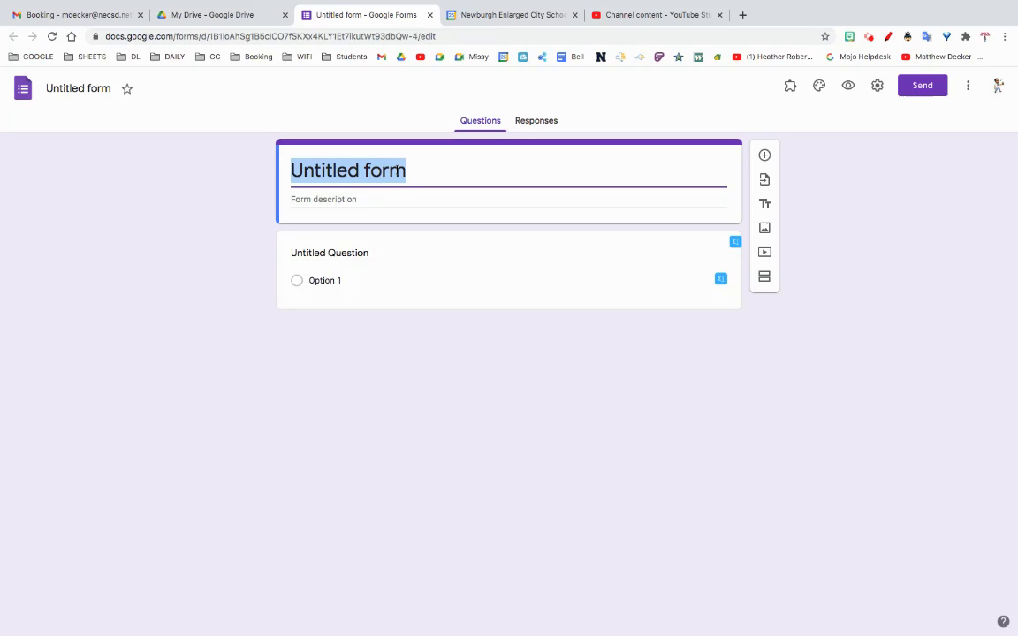
text(Colors?)
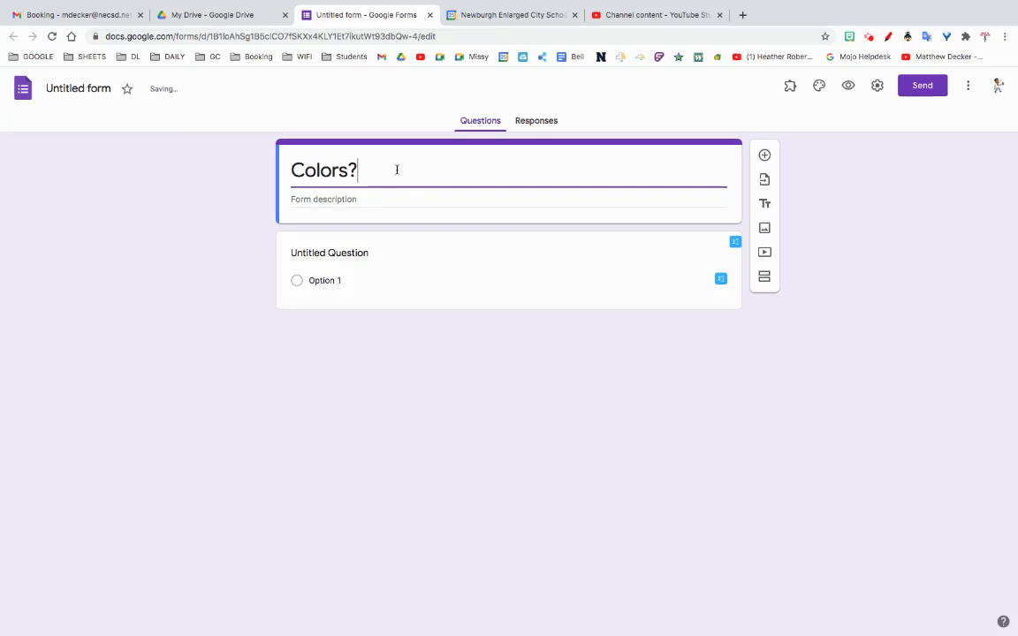
click(343, 256)
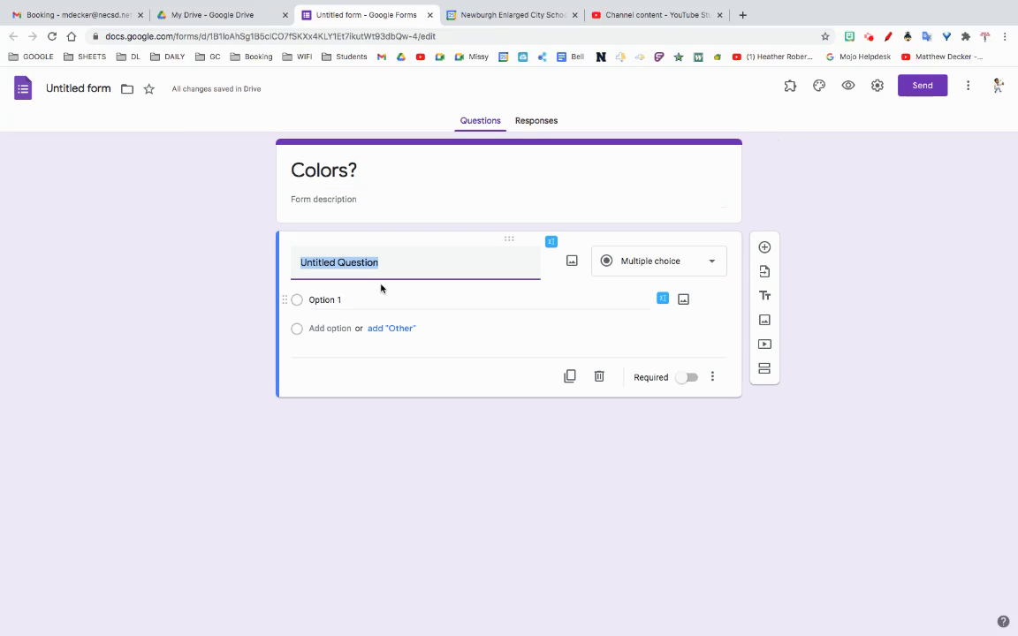
text(What grad)
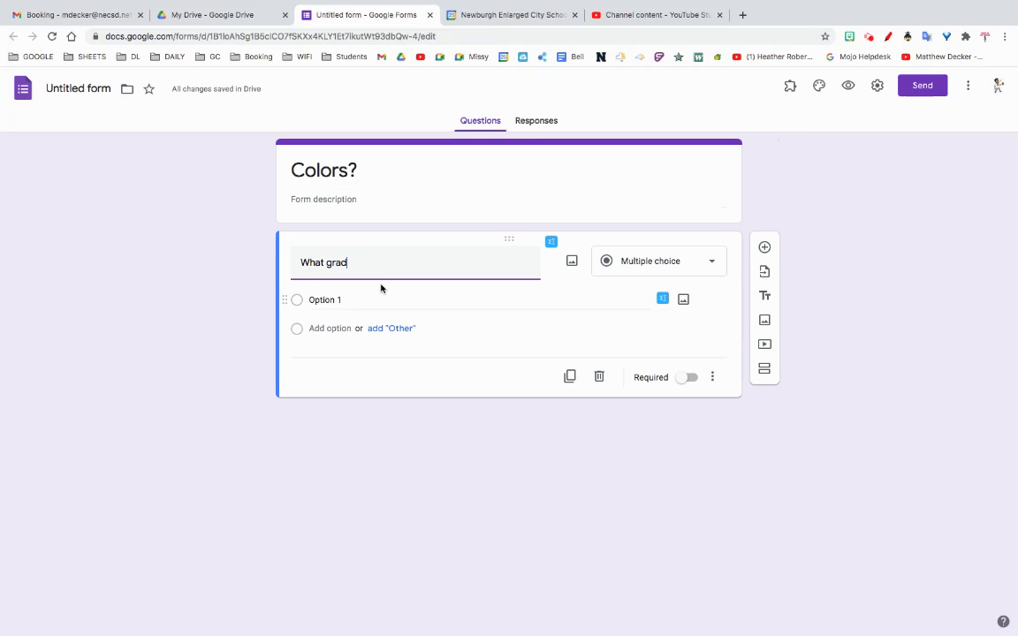
text(e are you in?)
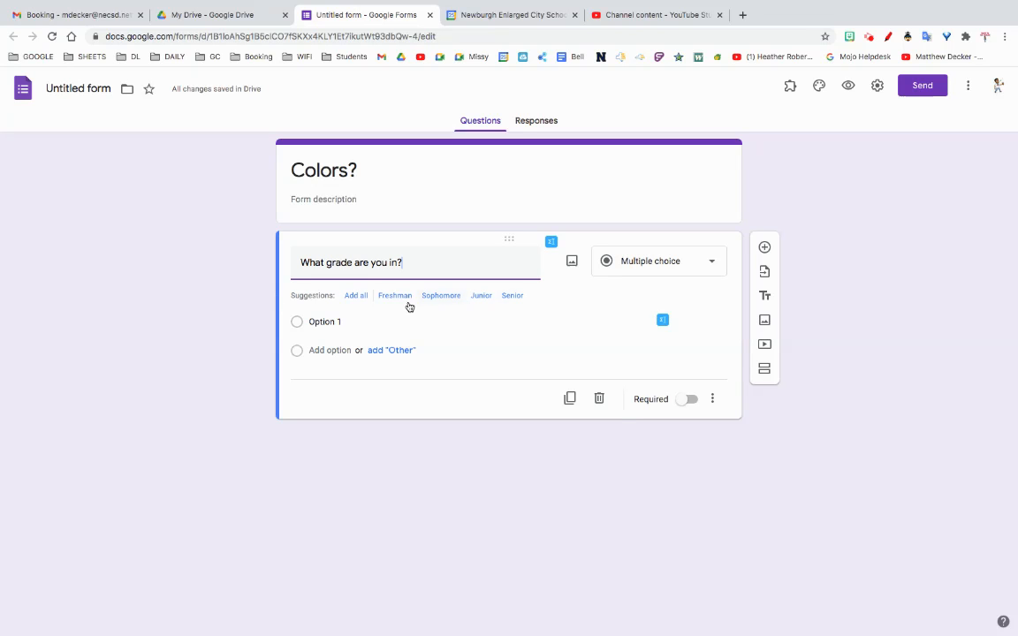
Step: Add all the suggested grade options to the question and make it go to a section based on the answer
click(356, 295)
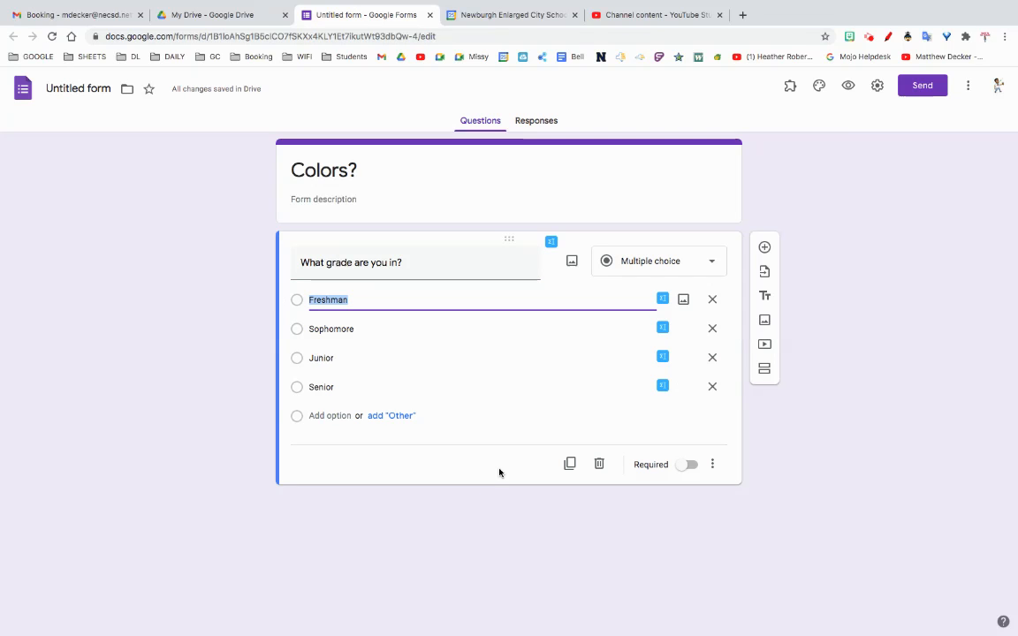
click(712, 466)
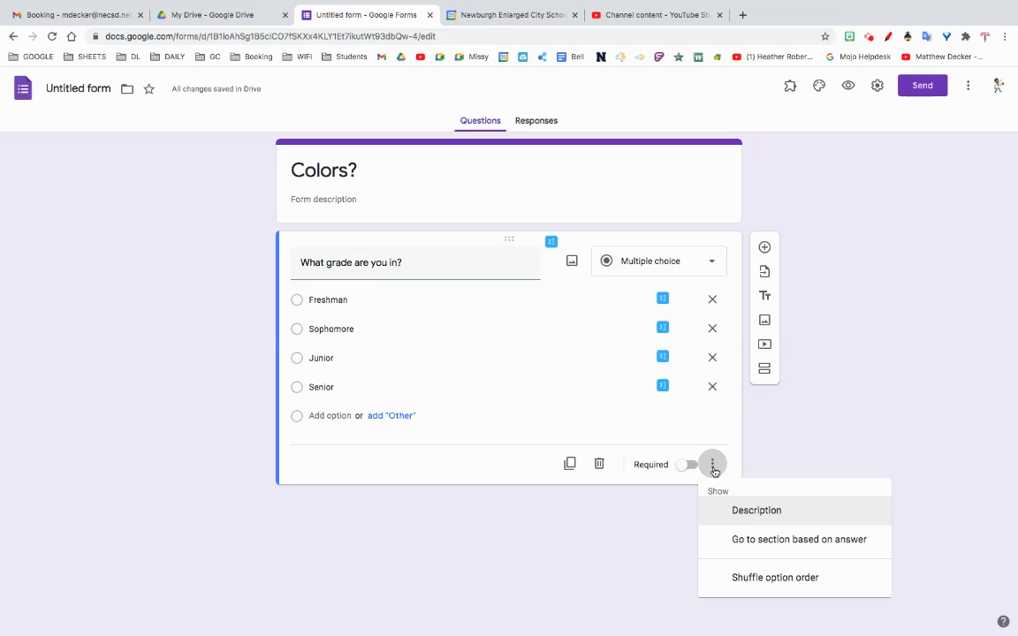
click(758, 540)
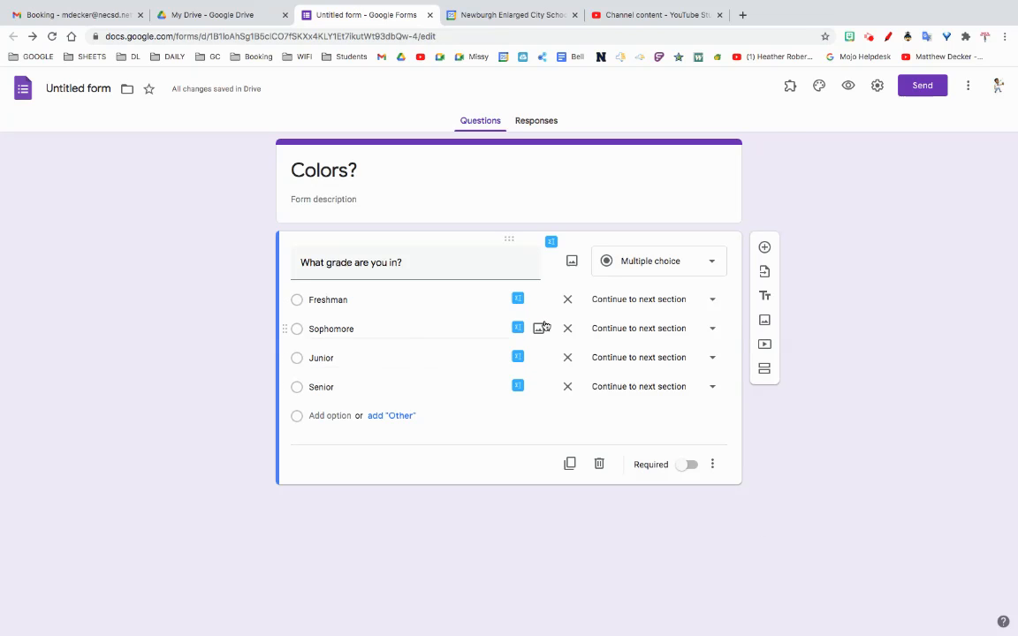
click(613, 299)
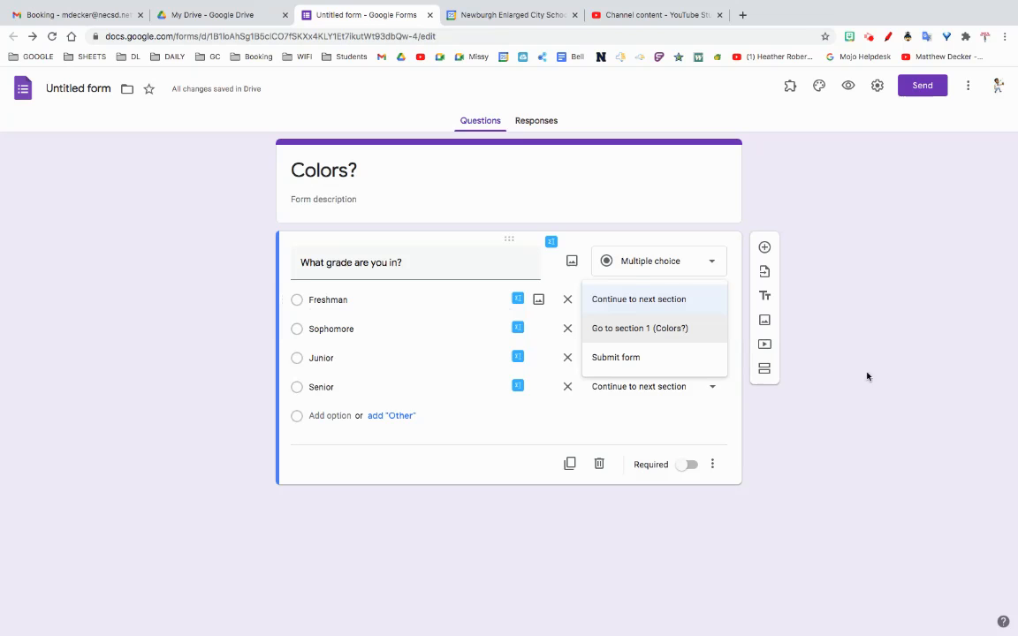
click(824, 398)
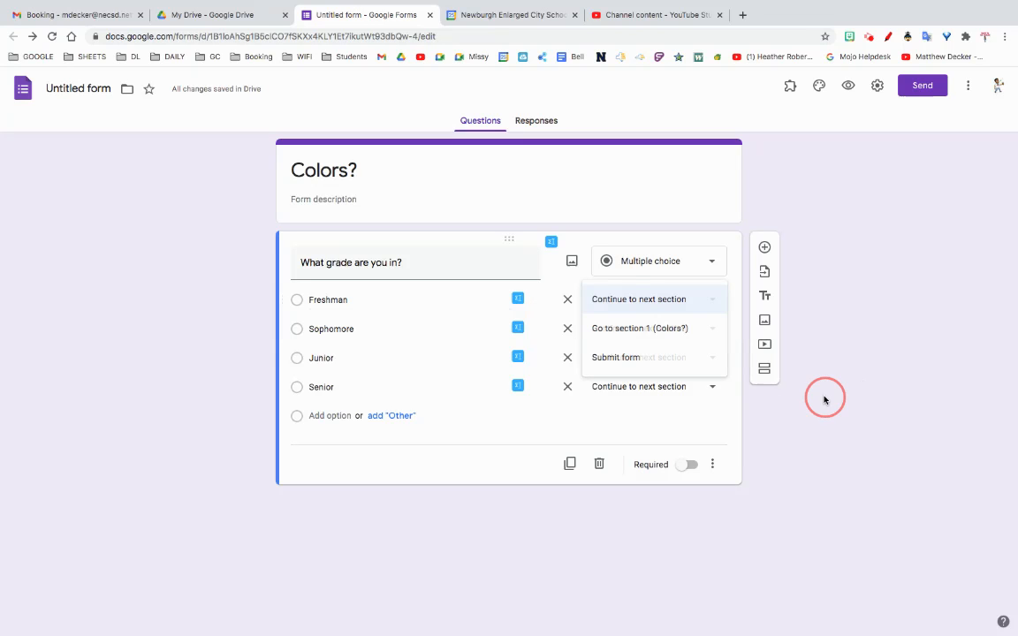
Step: Add a new section after the grade question and title it "9th"
click(765, 377)
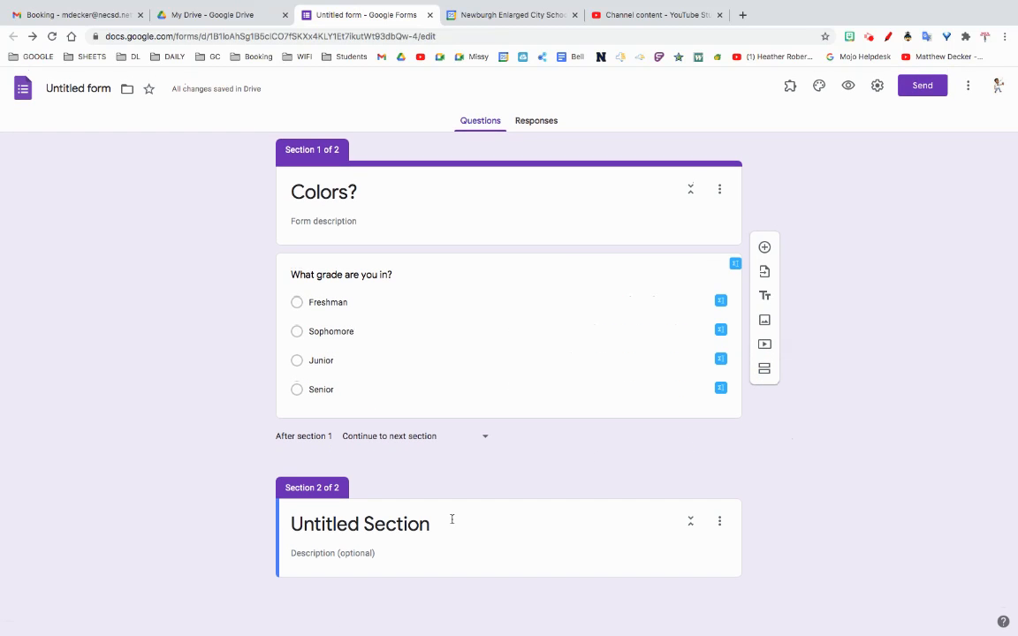
click(362, 521)
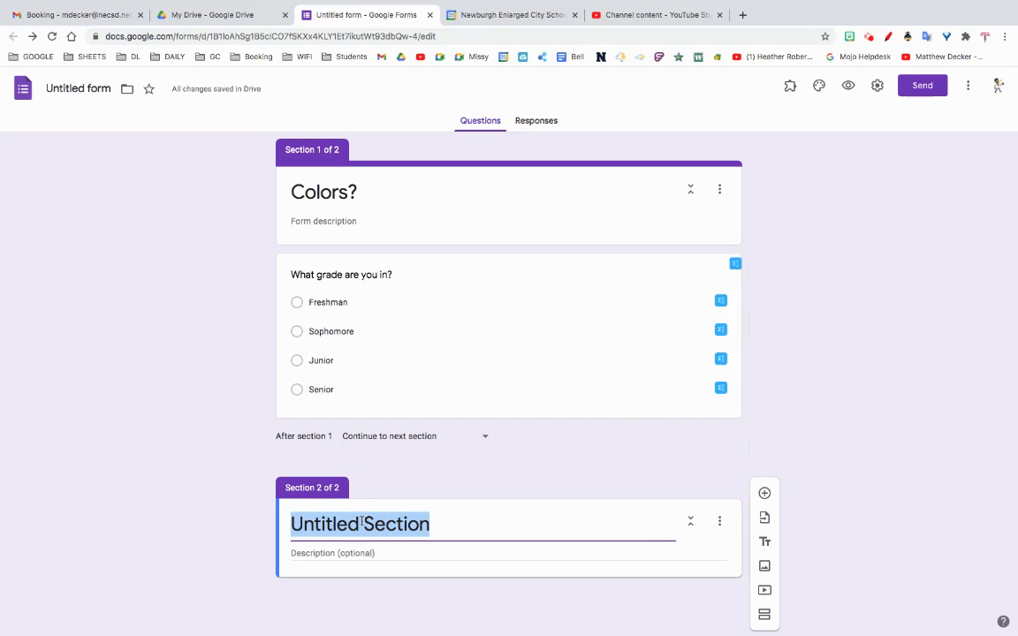
text(9th)
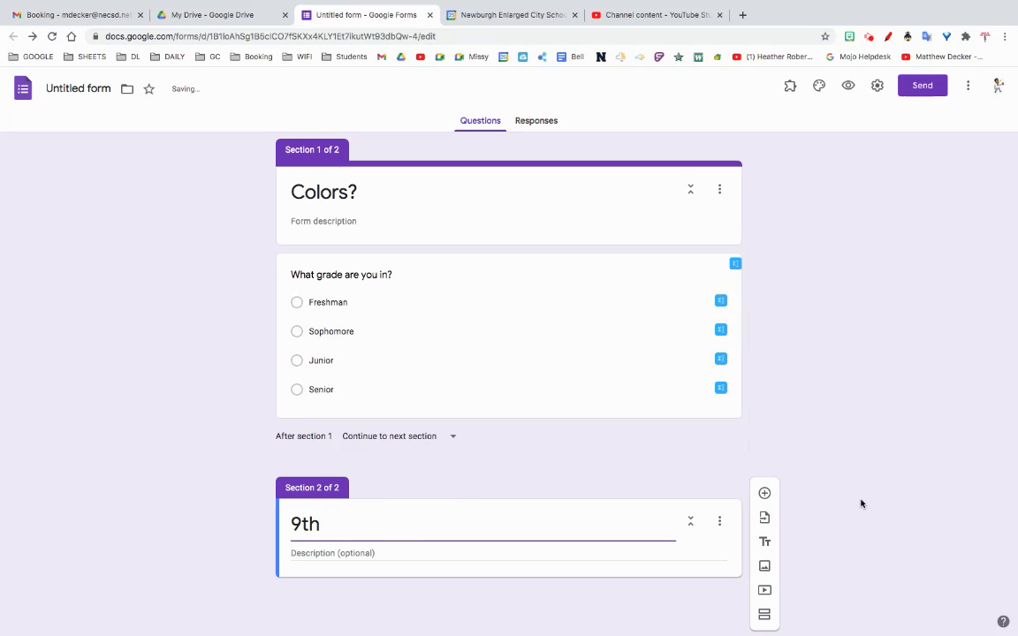
Step: Add the multiple-choice question "What color do you want?" to the 9th section with the options red and green
click(765, 494)
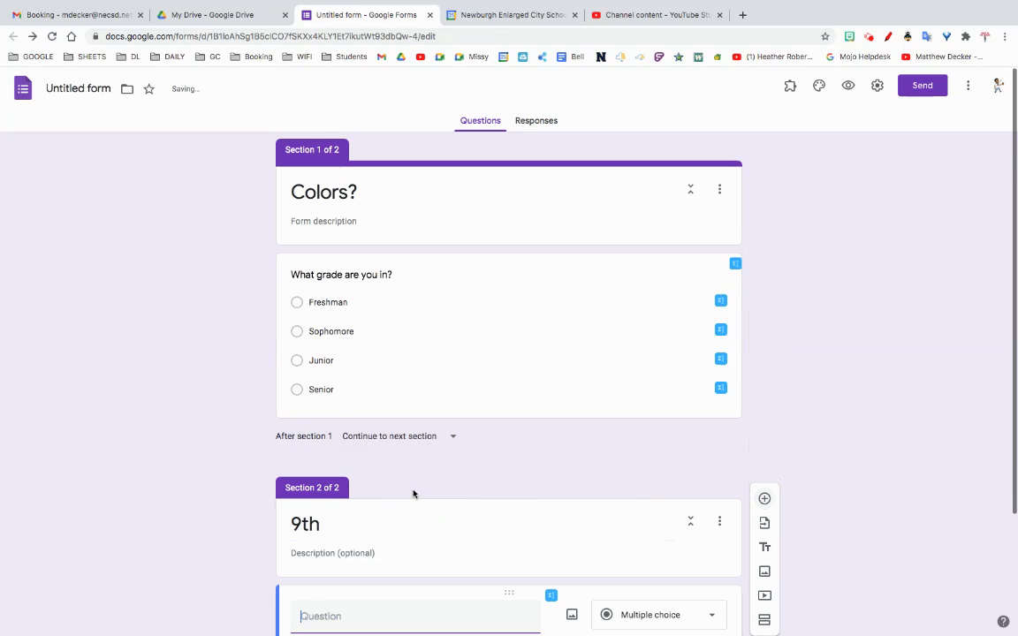
text(What color do)
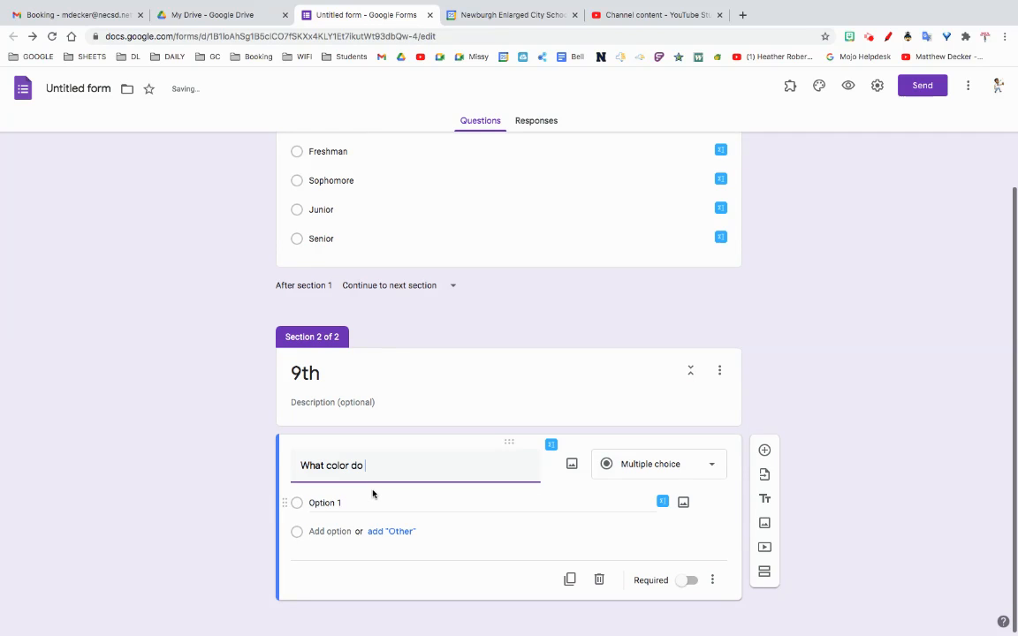
text( you want?)
click(324, 501)
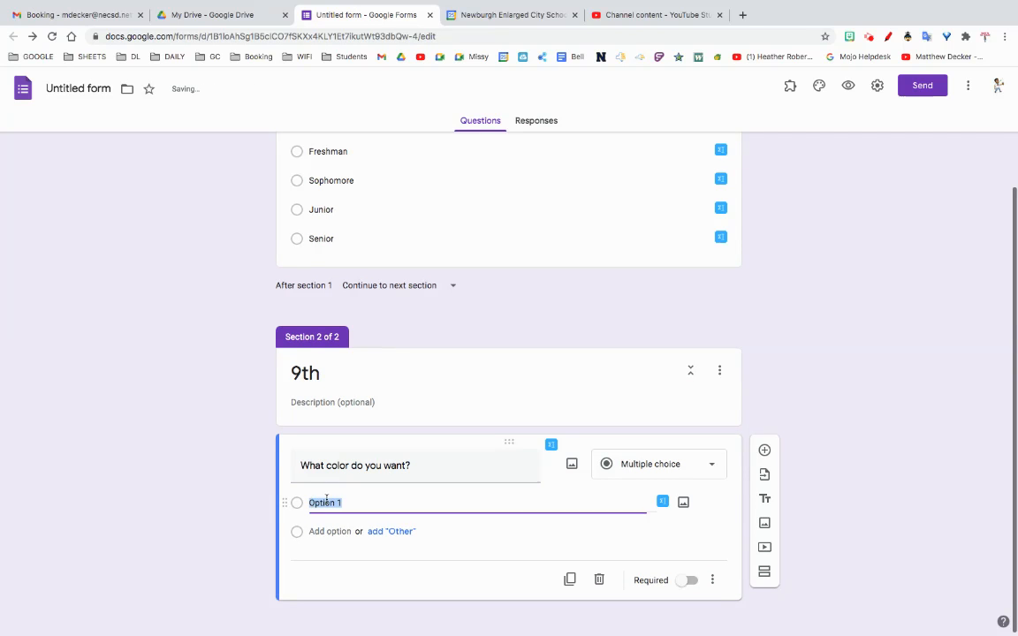
text(red)
click(315, 531)
text(green)
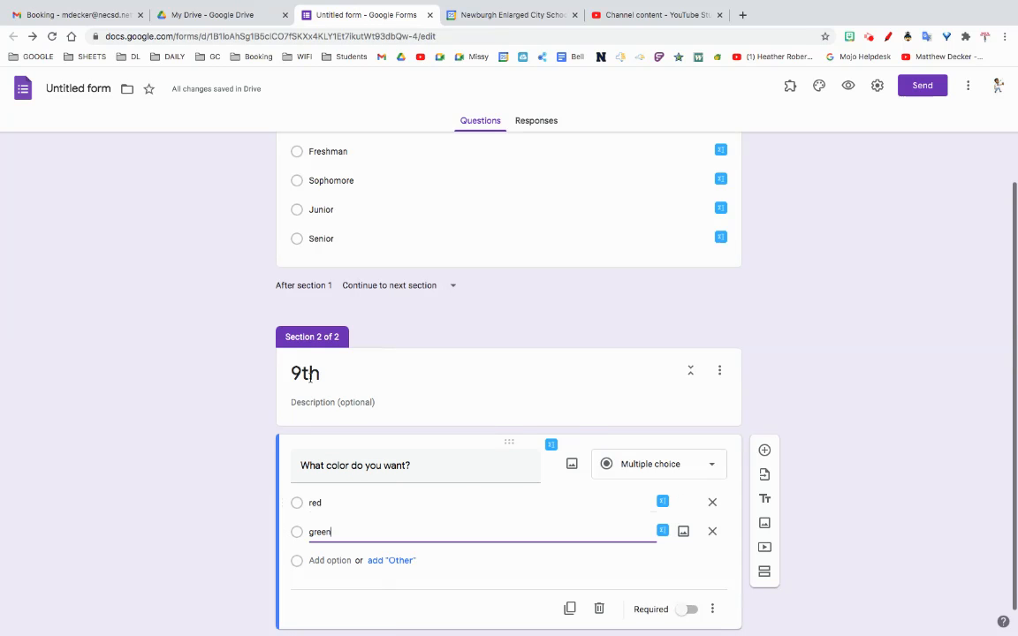
Step: Add another section after the 9th section's color question and title it "10th"
scroll(861, 484, down, 1)
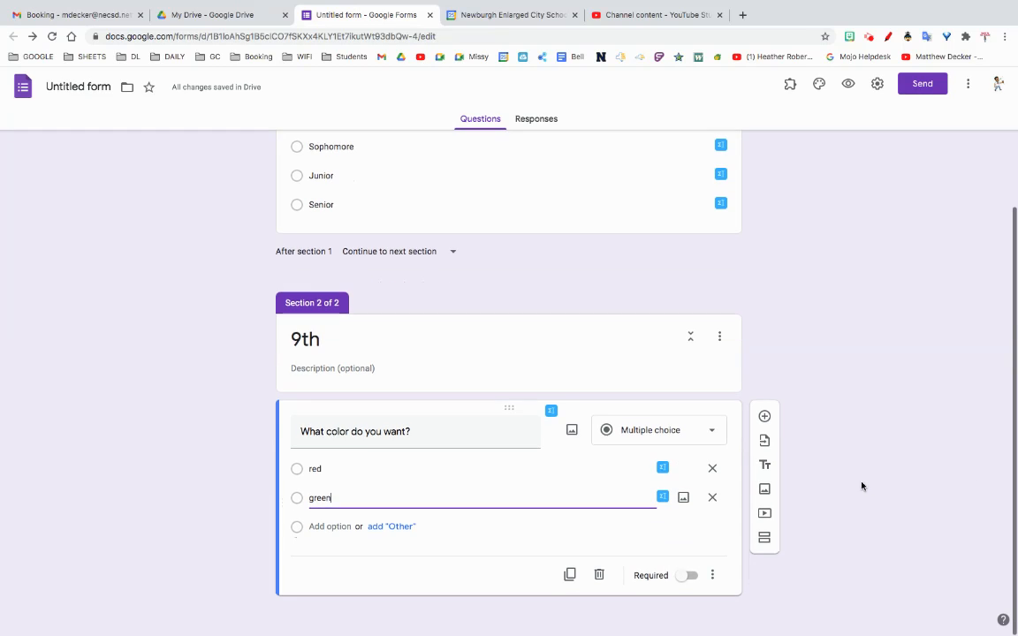
click(766, 541)
click(433, 541)
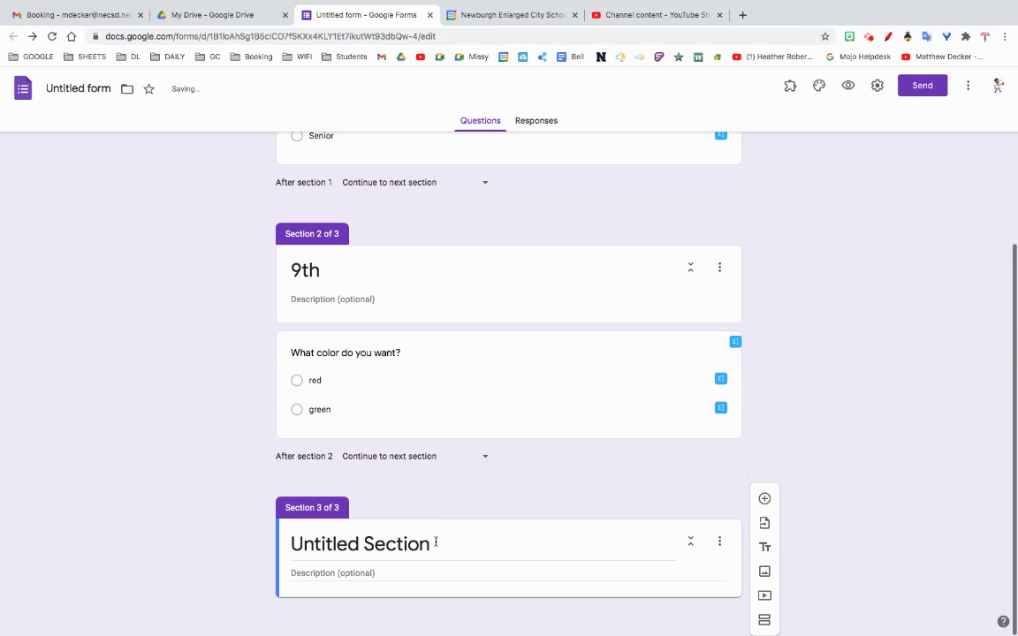
key(ctrl+a)
text(190)
key(BackSpace)
text(=0)
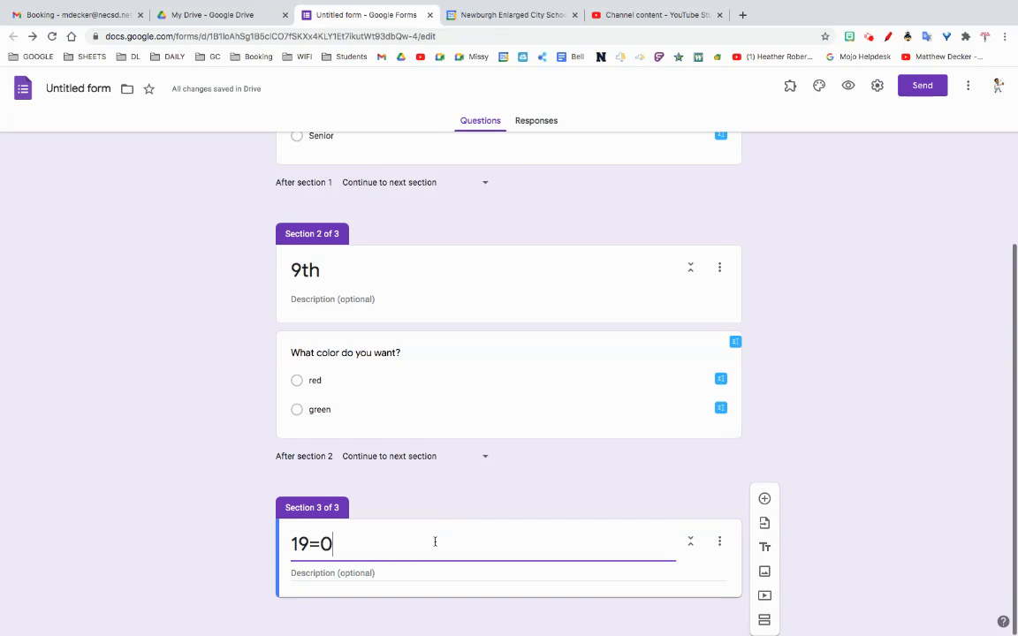
key(BackSpace)
key(BackSpace)
key(BackSpace)
key(BackSpace)
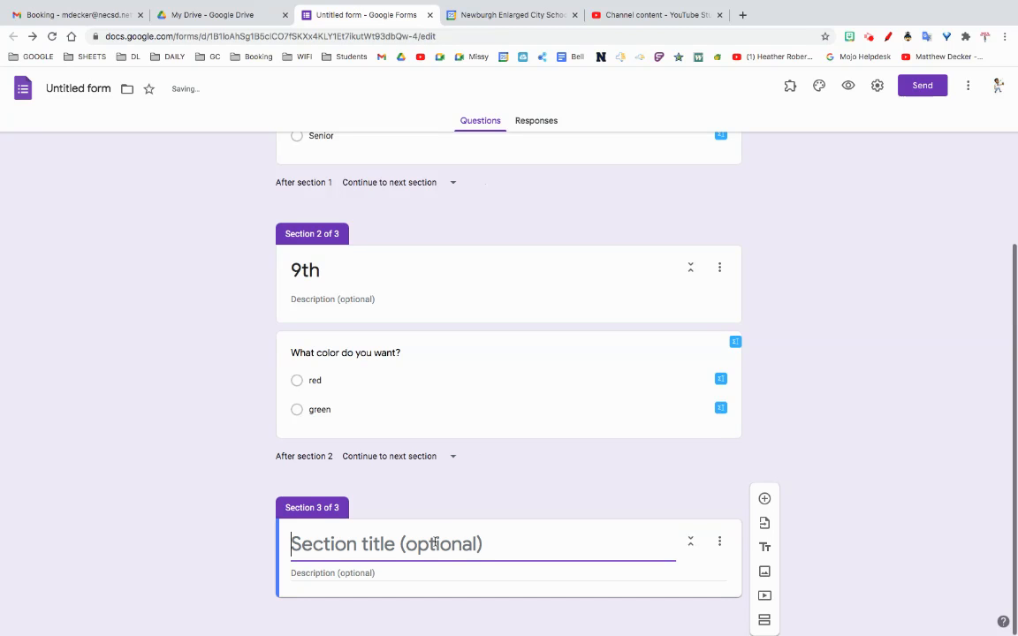
text(10)
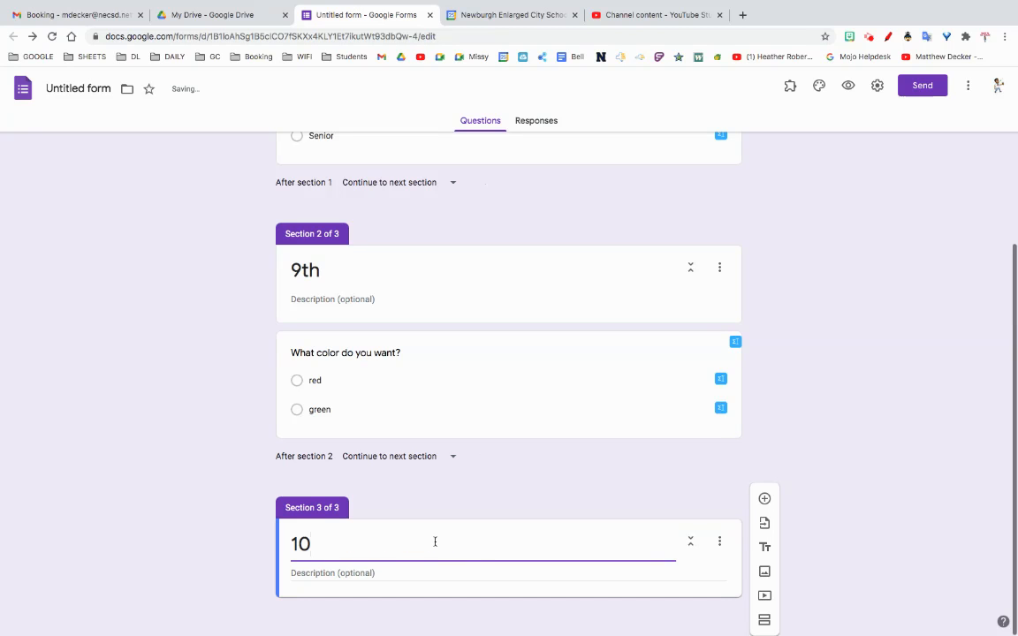
text(th)
Step: Copy the 9th section's question text "What color do you want?" into a new question in the 10th section
click(314, 354)
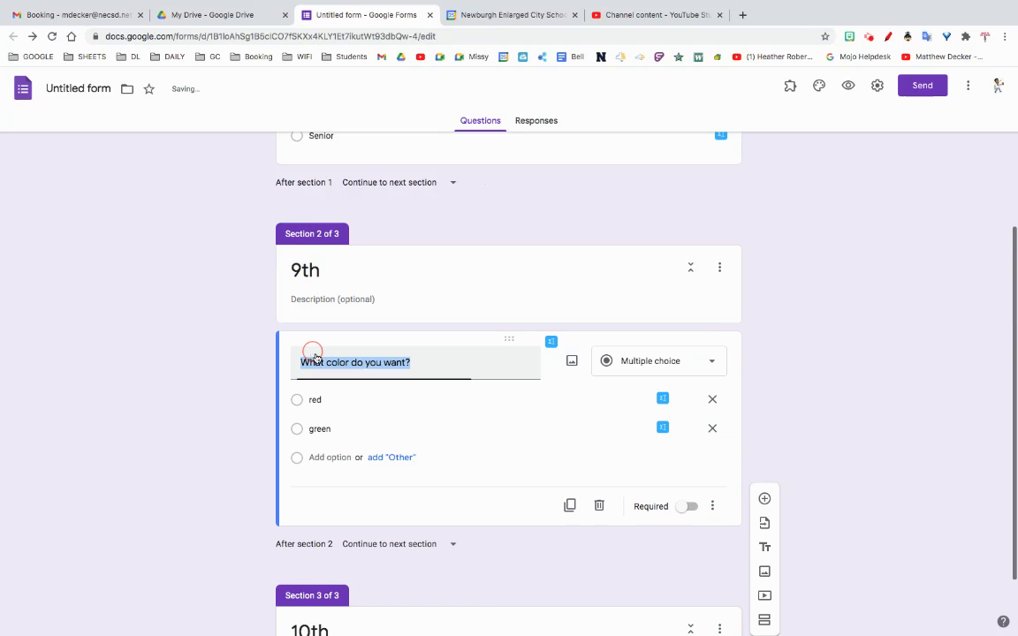
right_click(327, 362)
click(357, 440)
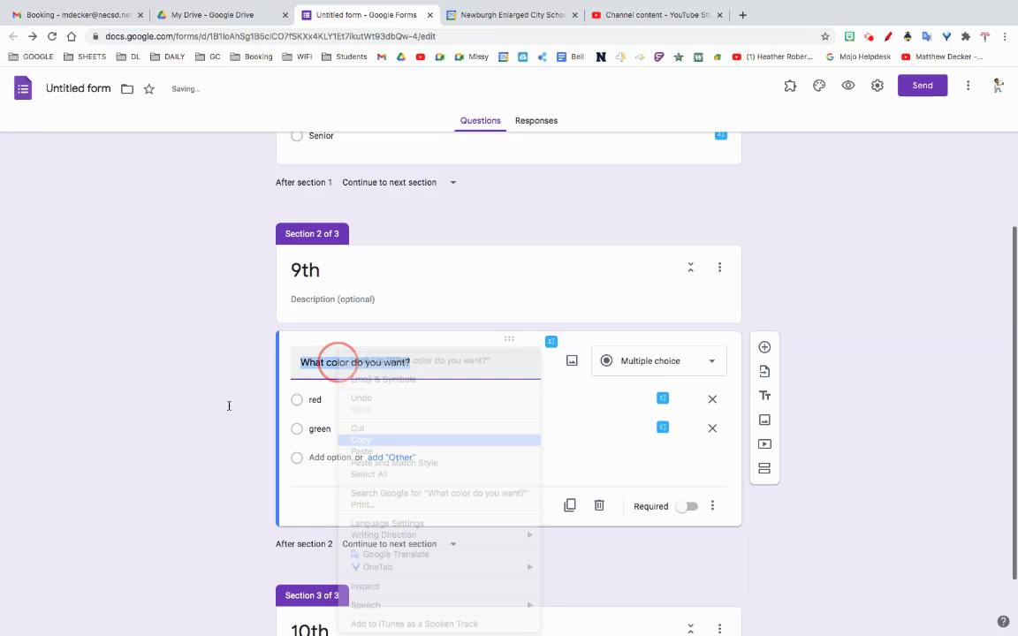
scroll(221, 411, down, 1)
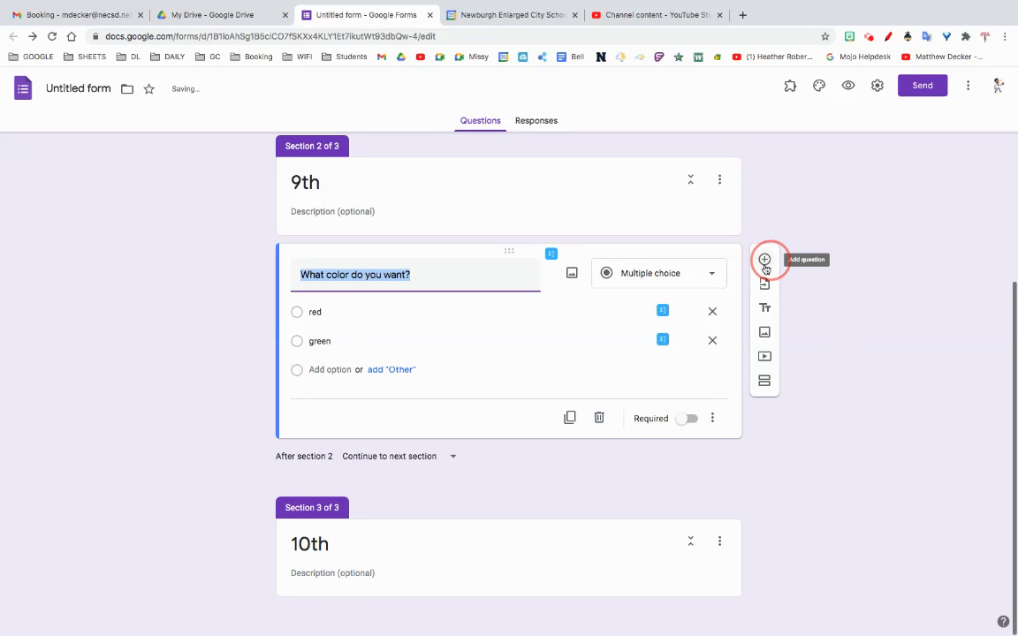
click(642, 557)
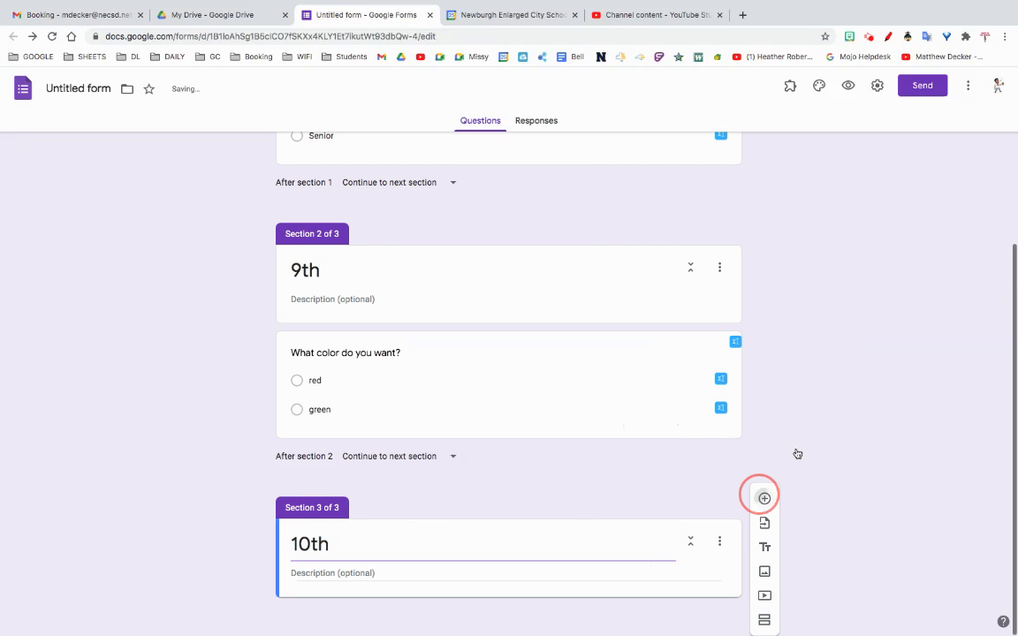
click(765, 498)
right_click(358, 461)
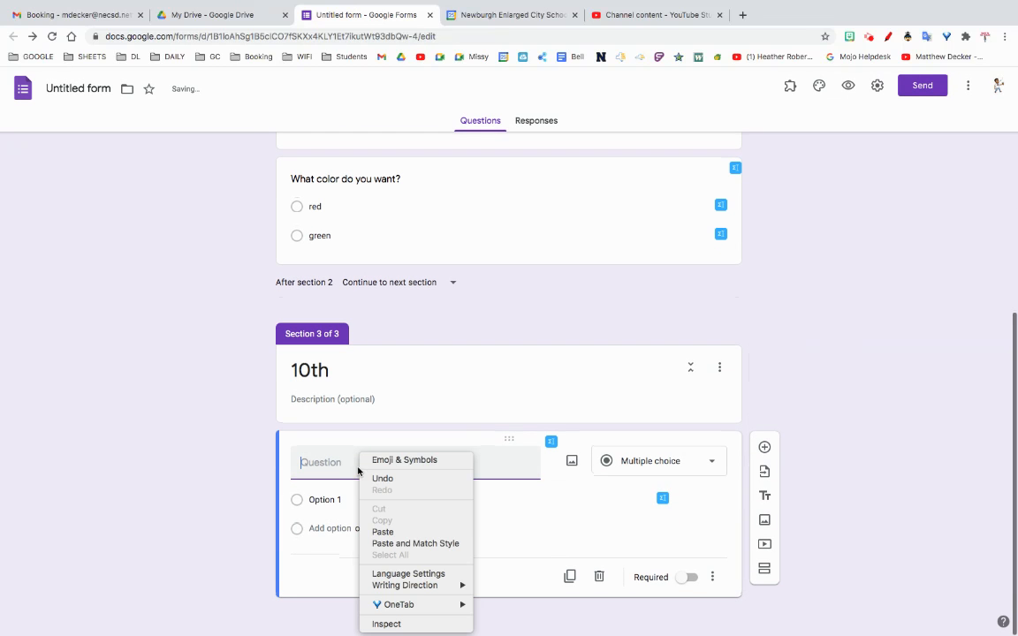
click(389, 532)
Step: Give the 10th section's color question the options red and green
click(320, 500)
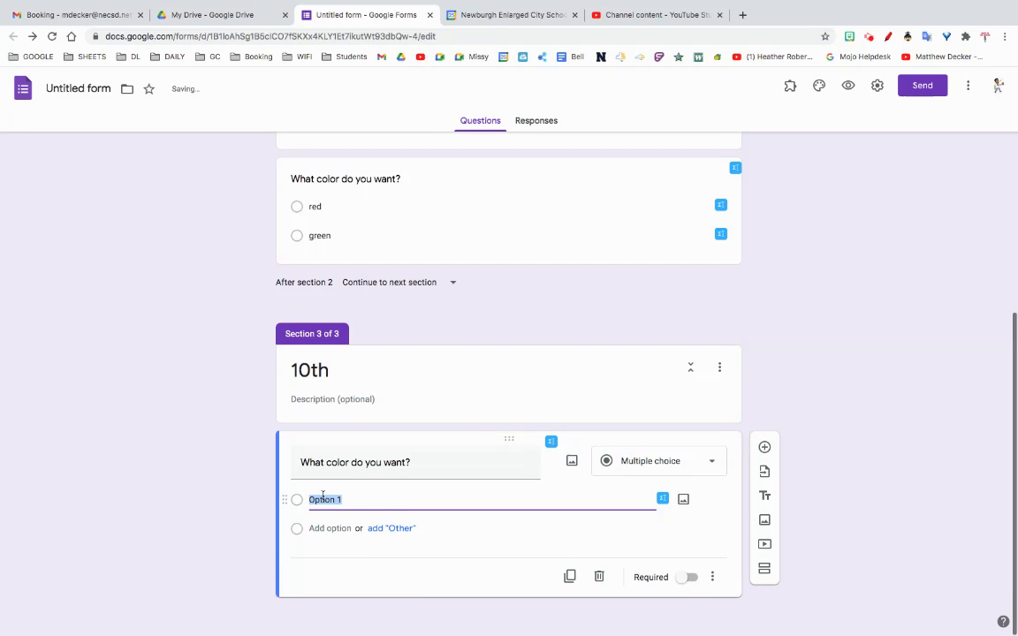
text(red)
click(315, 529)
text(green)
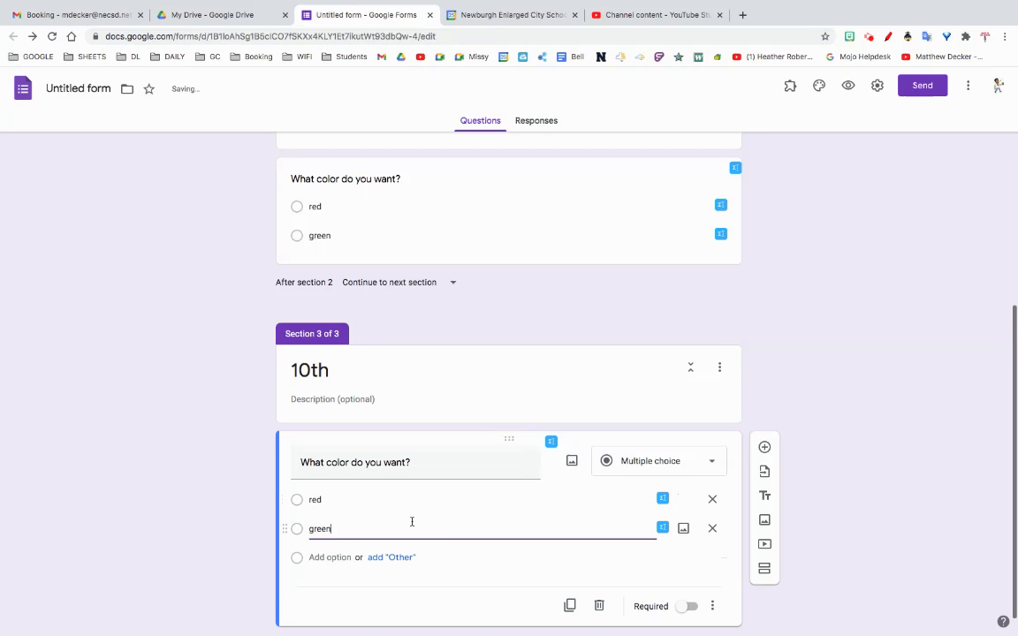
click(878, 505)
Step: Add a new section after the 10th section's question and title it "11th"
scroll(878, 506, down, 1)
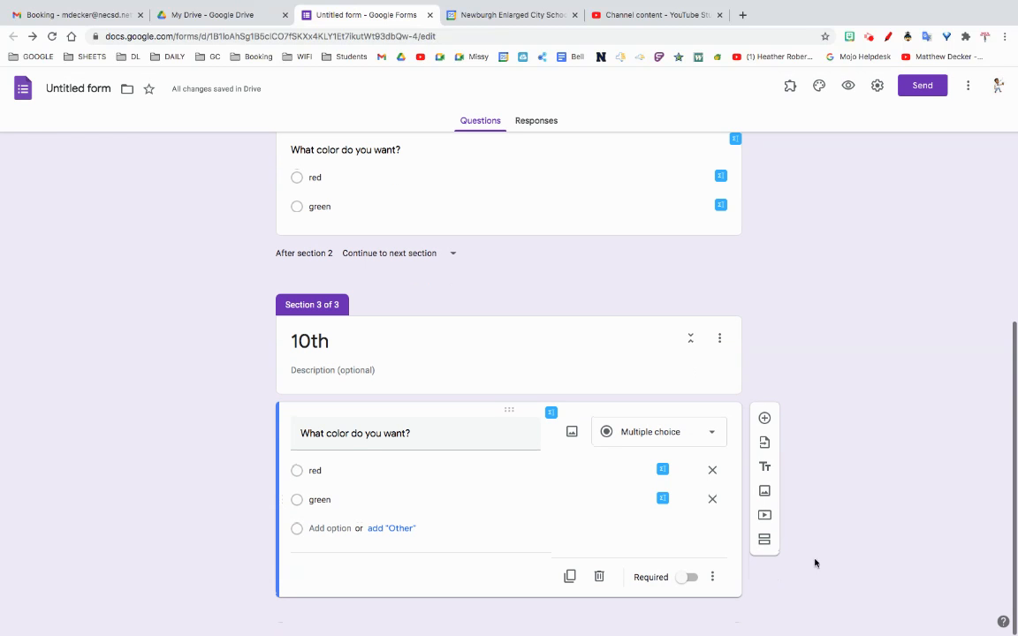
click(765, 544)
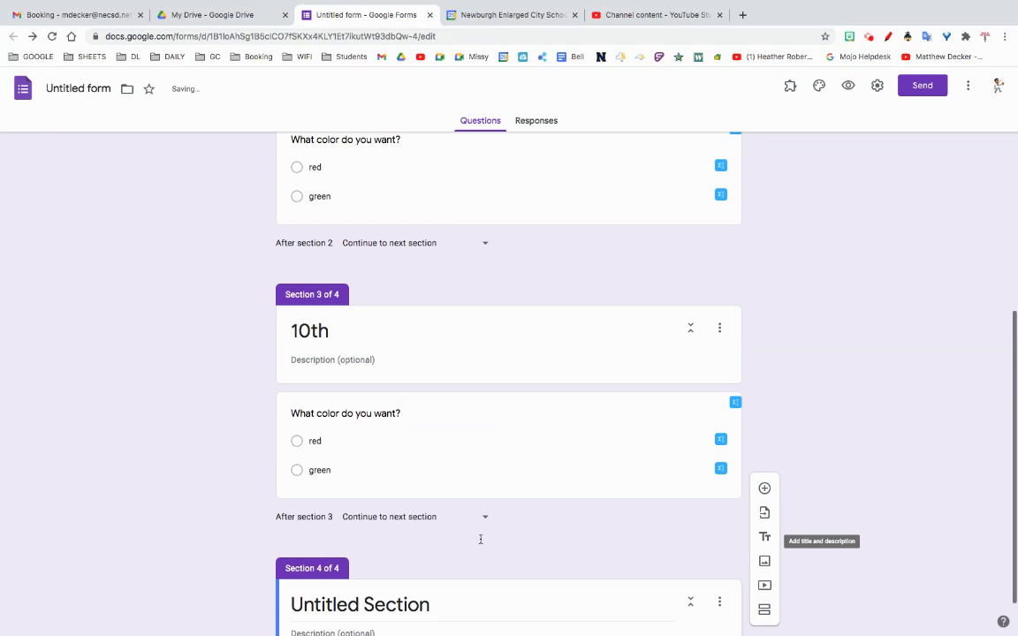
click(359, 546)
text(11th)
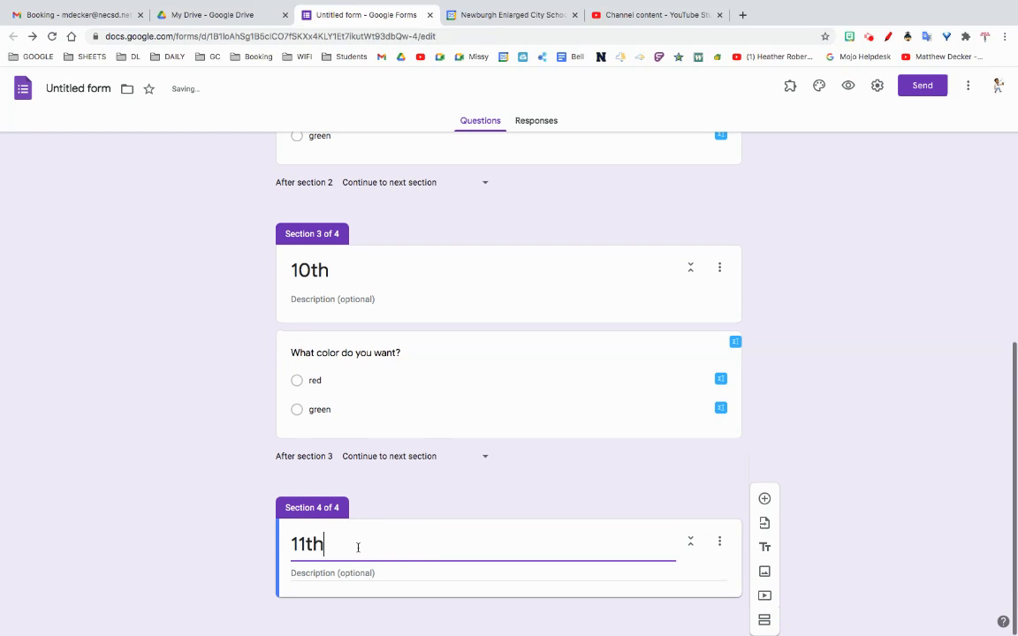
Step: Add a question to the 11th section and paste in the copied text "What color do you want?"
click(765, 499)
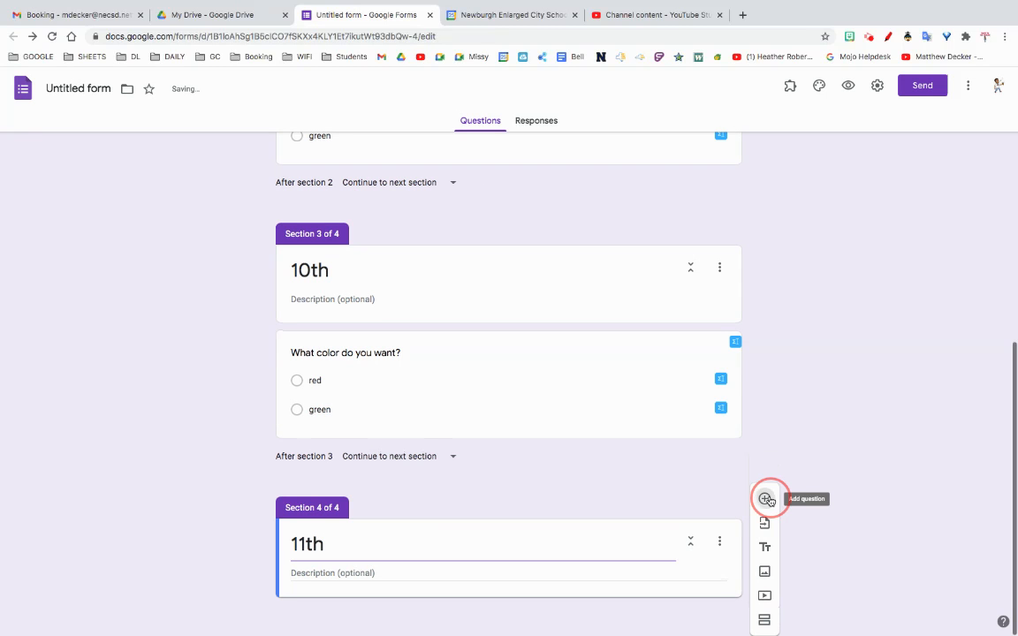
right_click(352, 533)
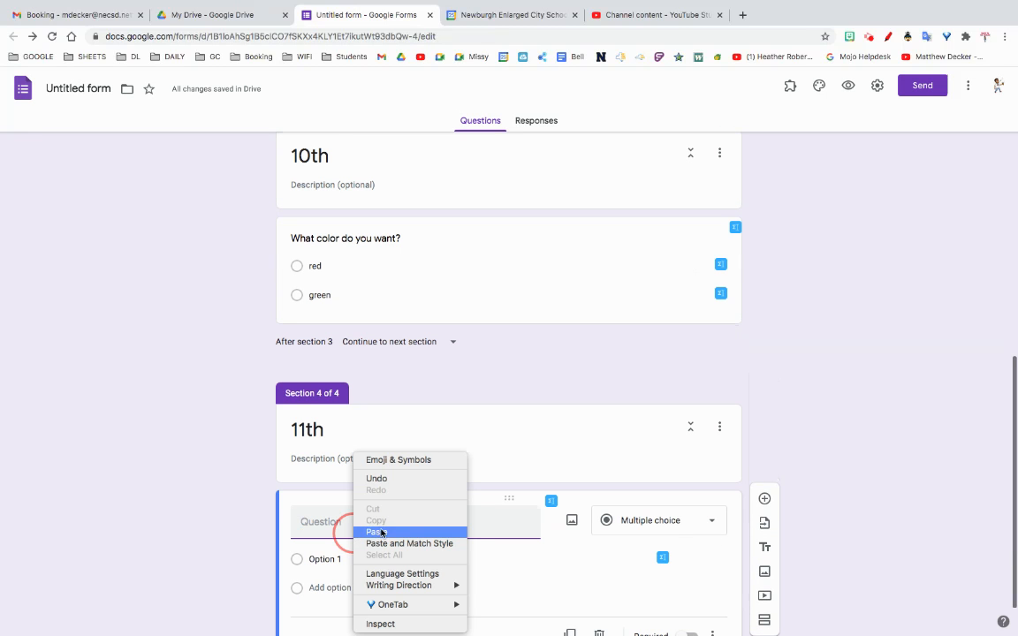
click(381, 533)
Step: Give the 11th section's color question the options red and green
click(331, 562)
text(red)
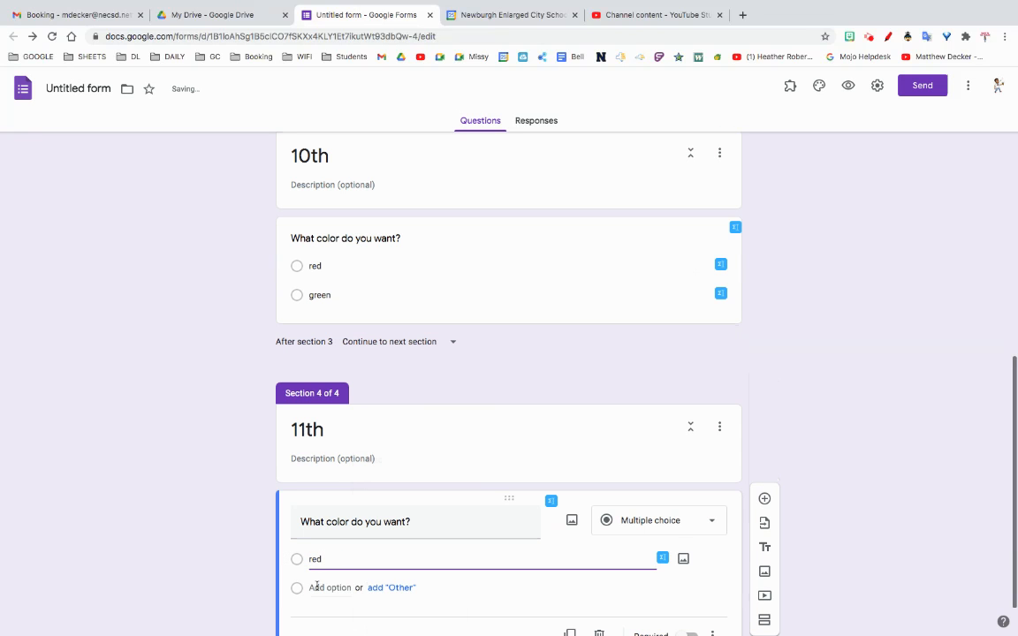
click(317, 587)
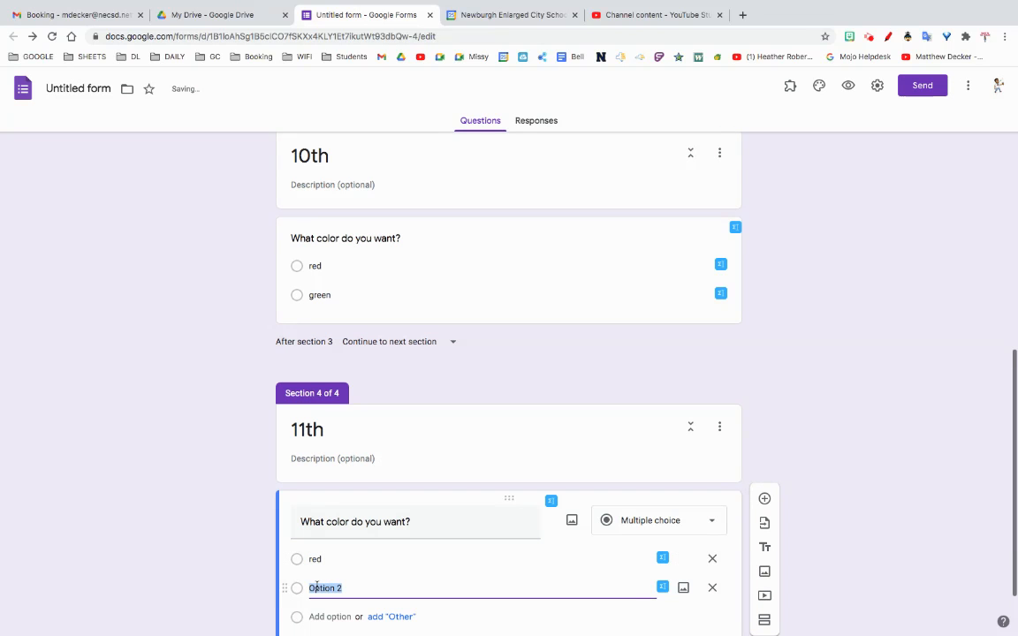
text(green)
click(831, 520)
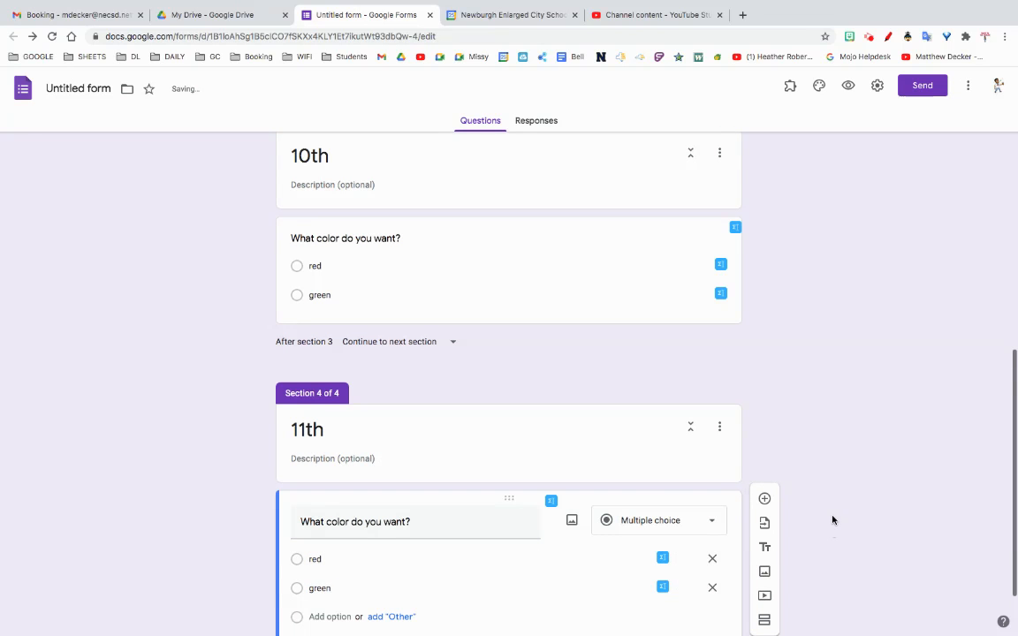
scroll(831, 520, down, 1)
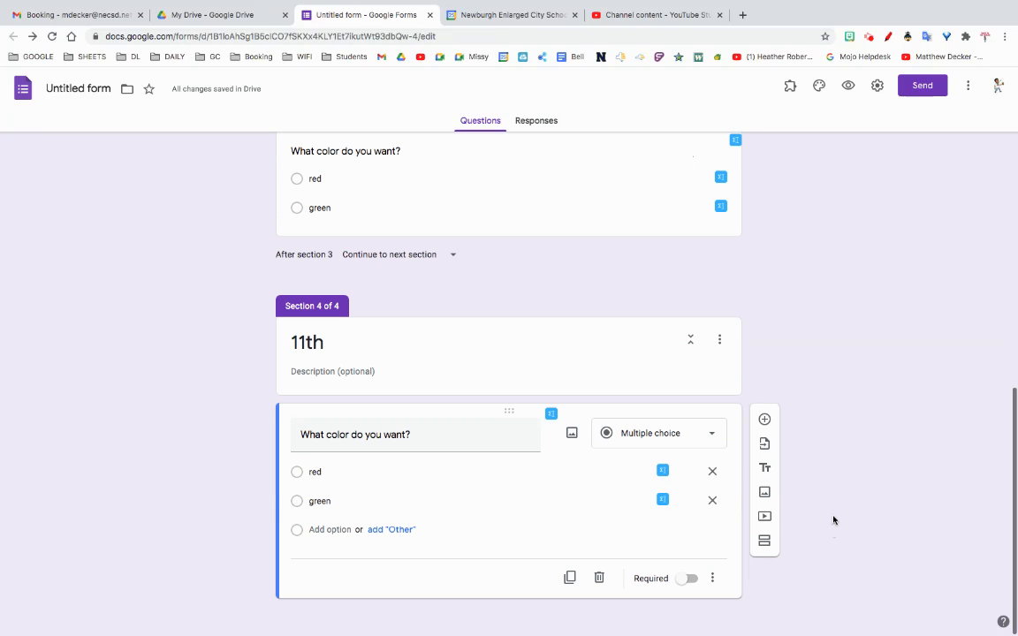
click(764, 419)
scroll(678, 552, down, 1)
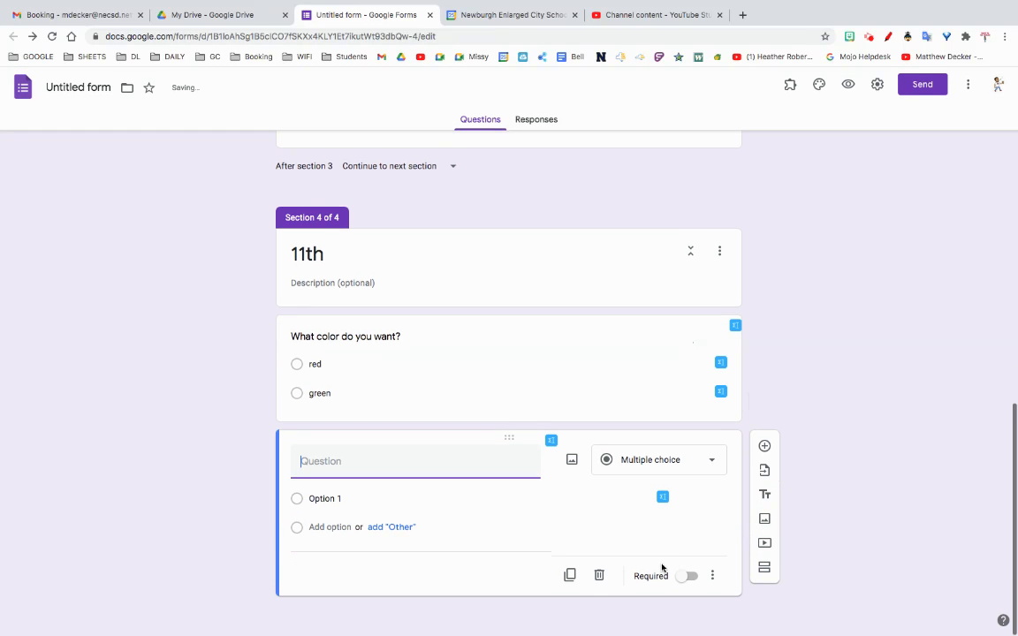
click(602, 576)
Step: Add a new section after the 11th section's color question and title it "12th"
click(765, 541)
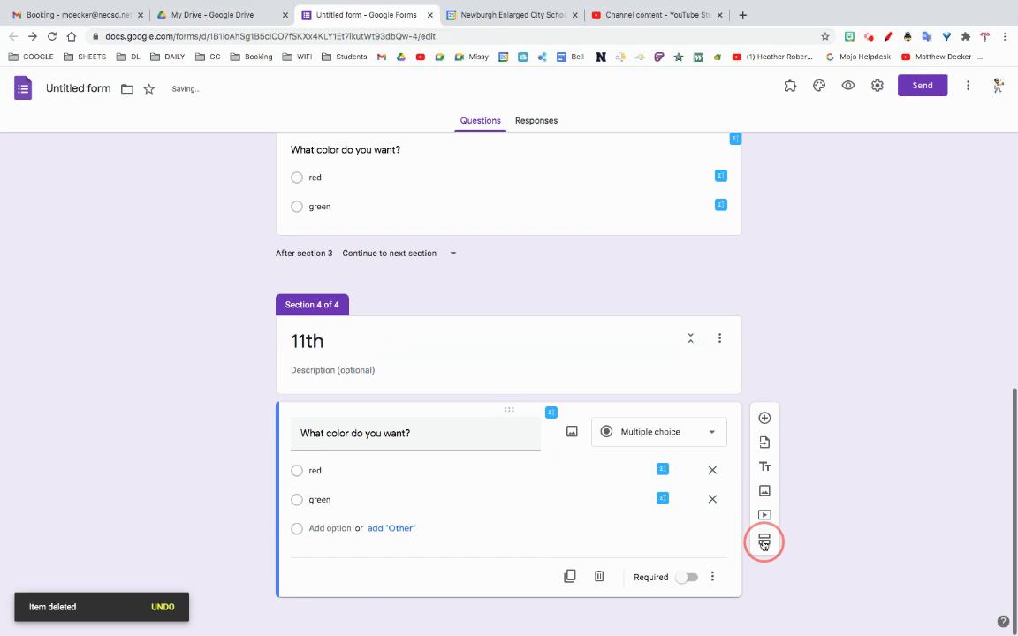
click(430, 545)
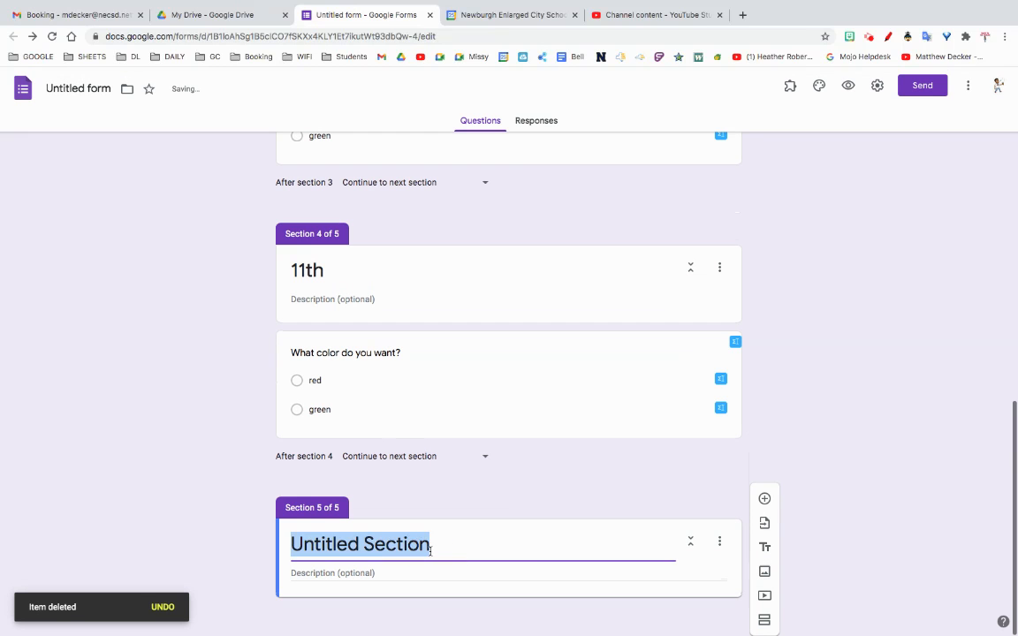
text(12th)
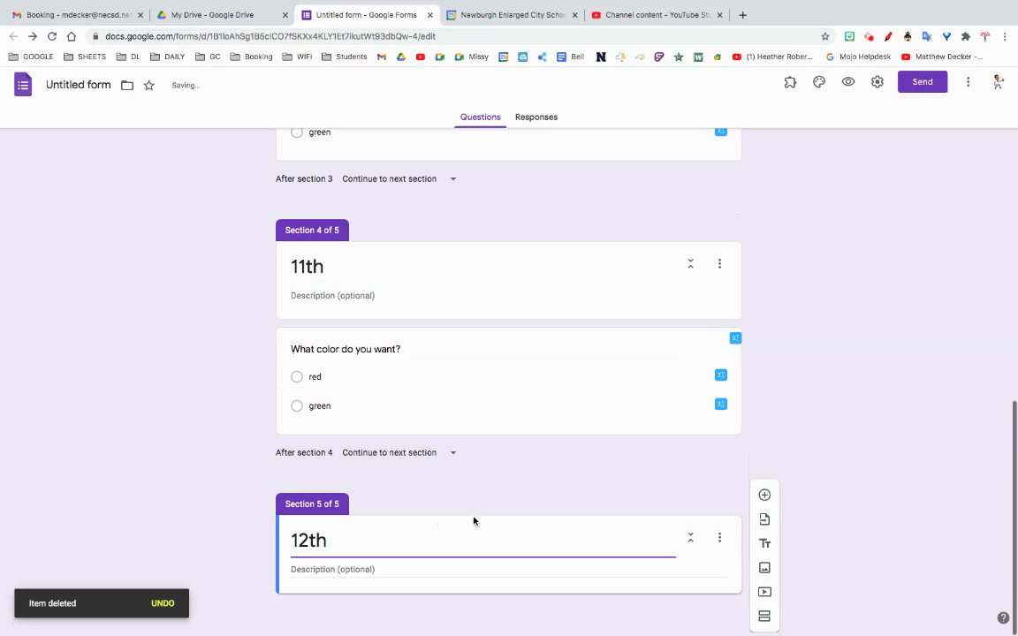
Step: Add a question to the 12th section and paste in the copied text "What color do you want?"
click(765, 500)
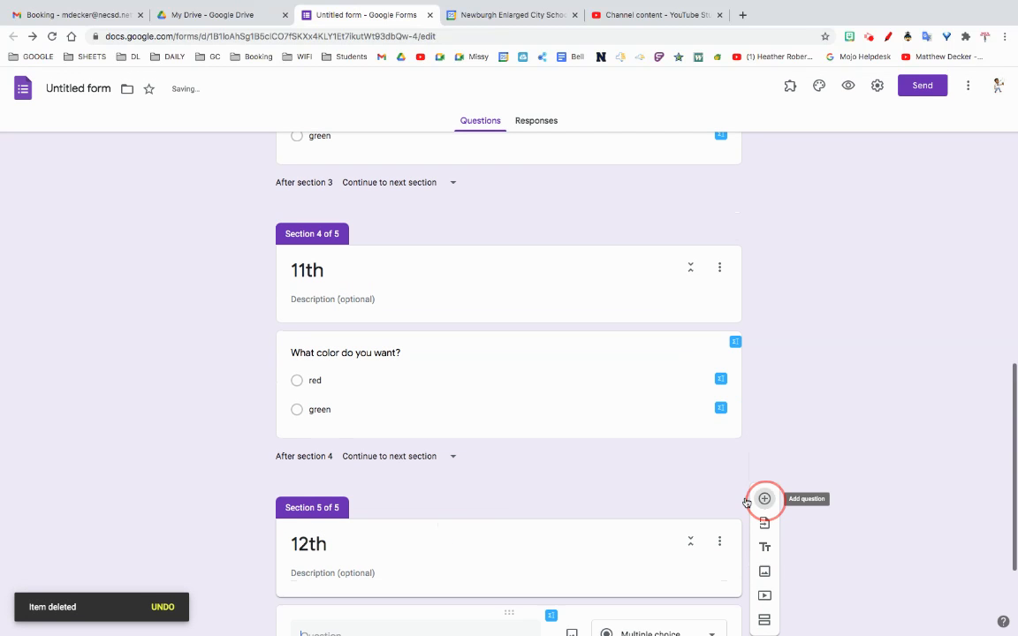
right_click(353, 462)
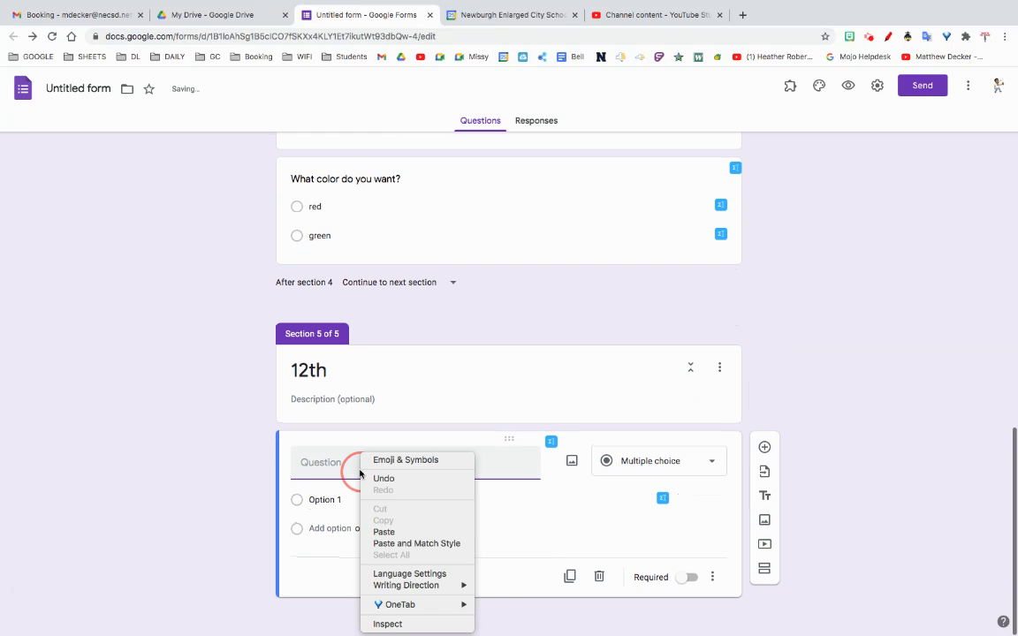
click(381, 532)
Step: Give the 12th section's color question the options red and green
click(327, 500)
text(r)
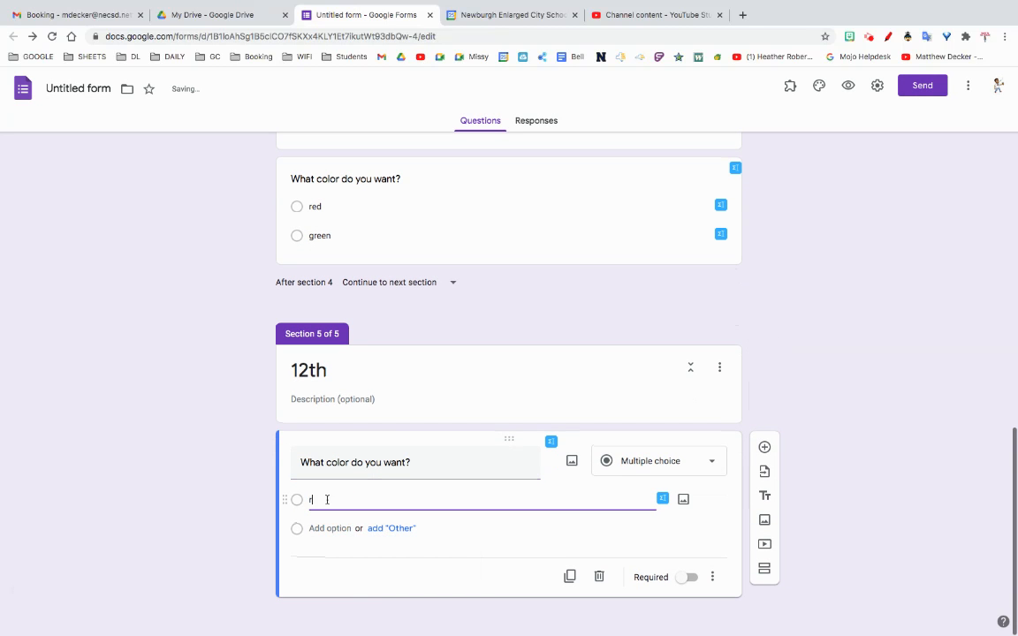
text(ed)
click(327, 528)
text(gr)
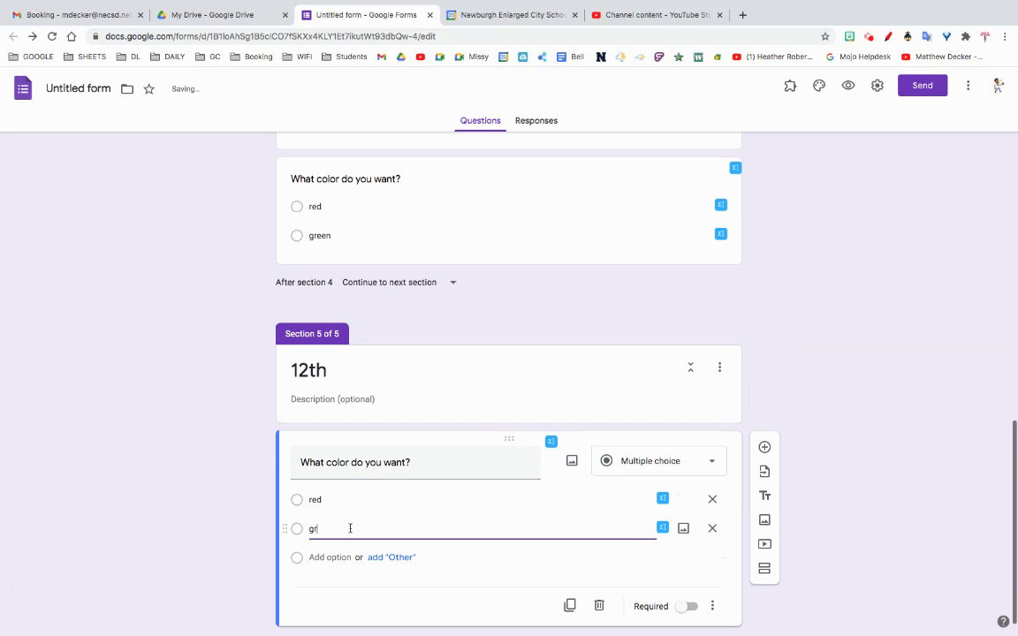
text(een)
click(904, 474)
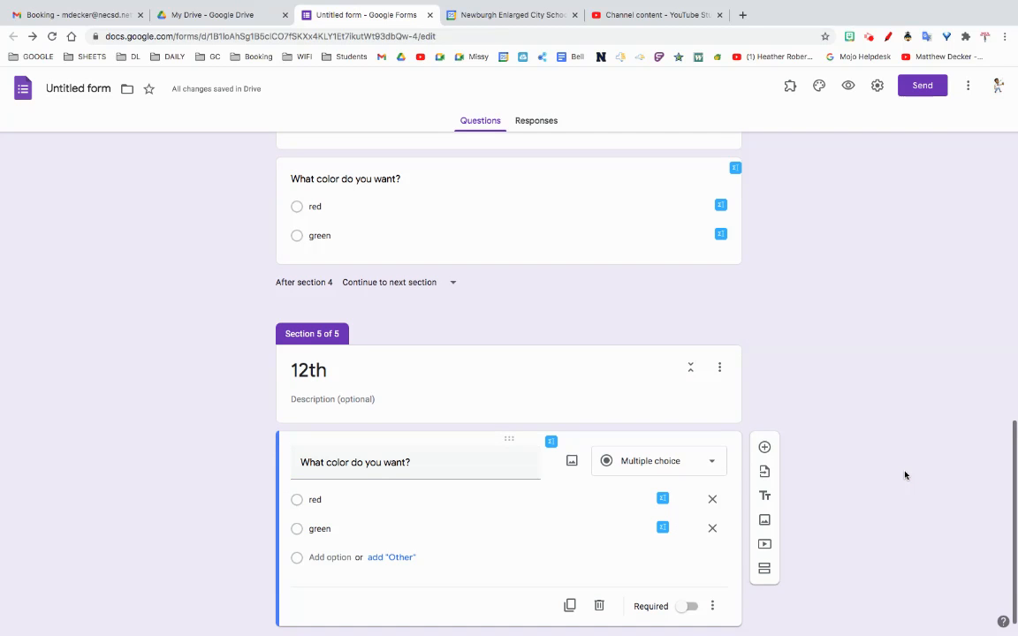
Step: Open the question "What grade are you in?" in the form's first section for editing
scroll(905, 474, up, 10)
scroll(904, 474, up, 2)
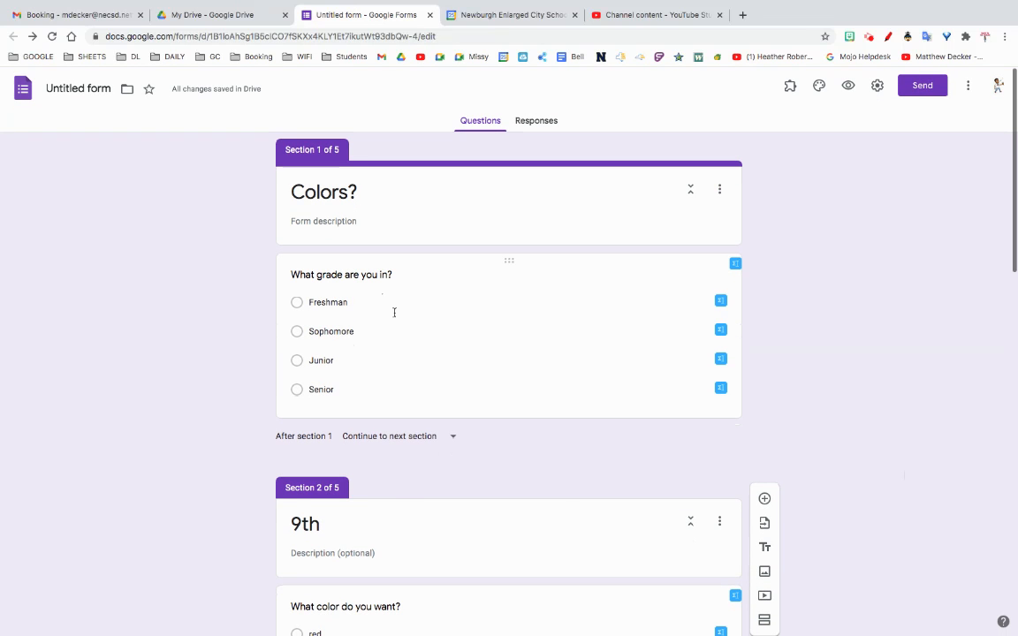
click(486, 329)
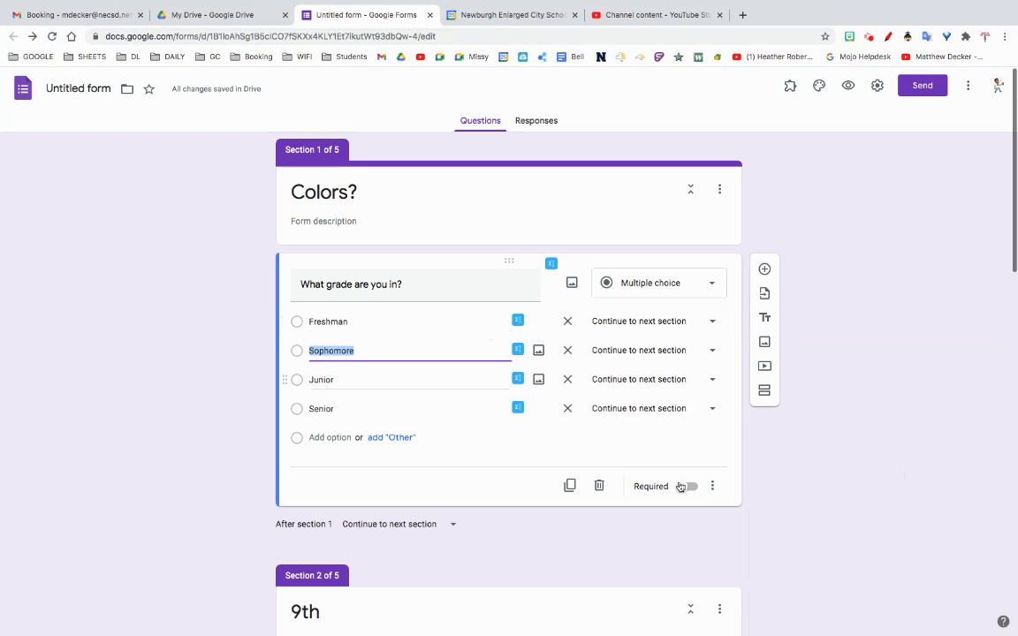
Step: Turn "Go to section based on answer" off and back on for the grade question
click(711, 487)
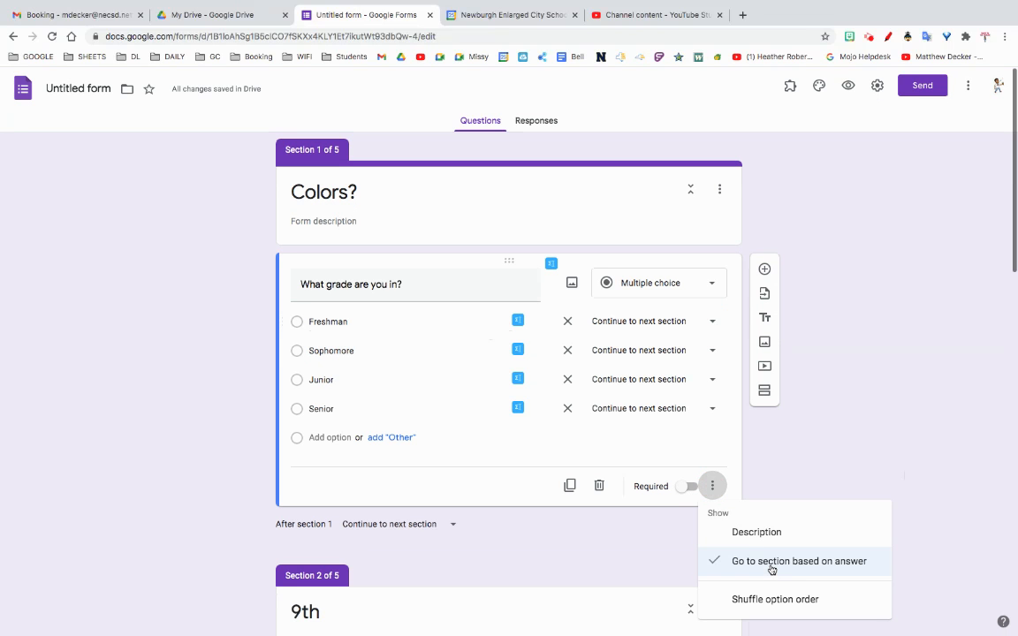
click(772, 569)
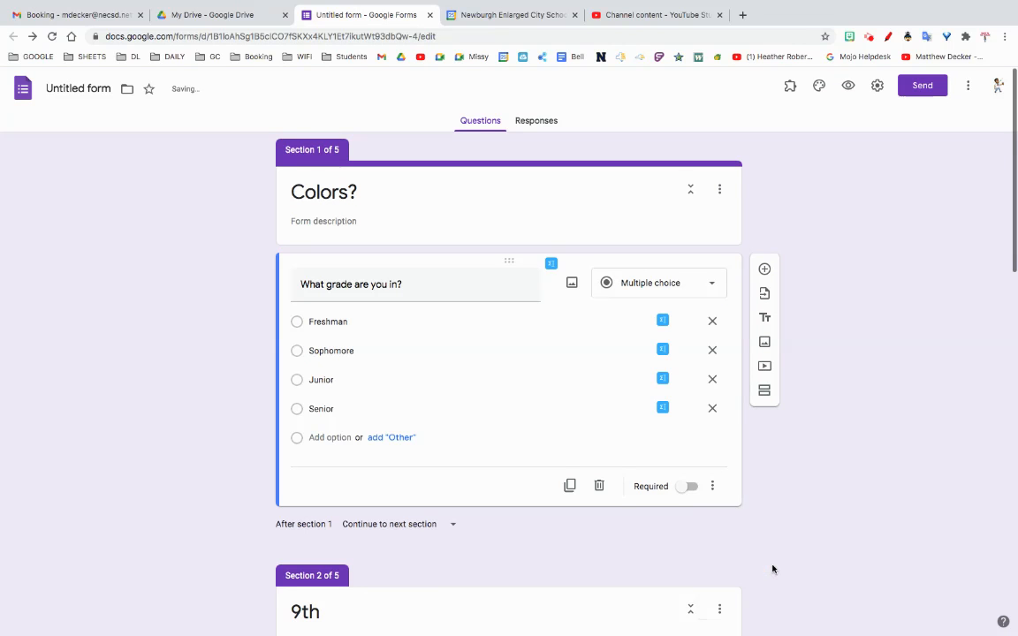
click(714, 487)
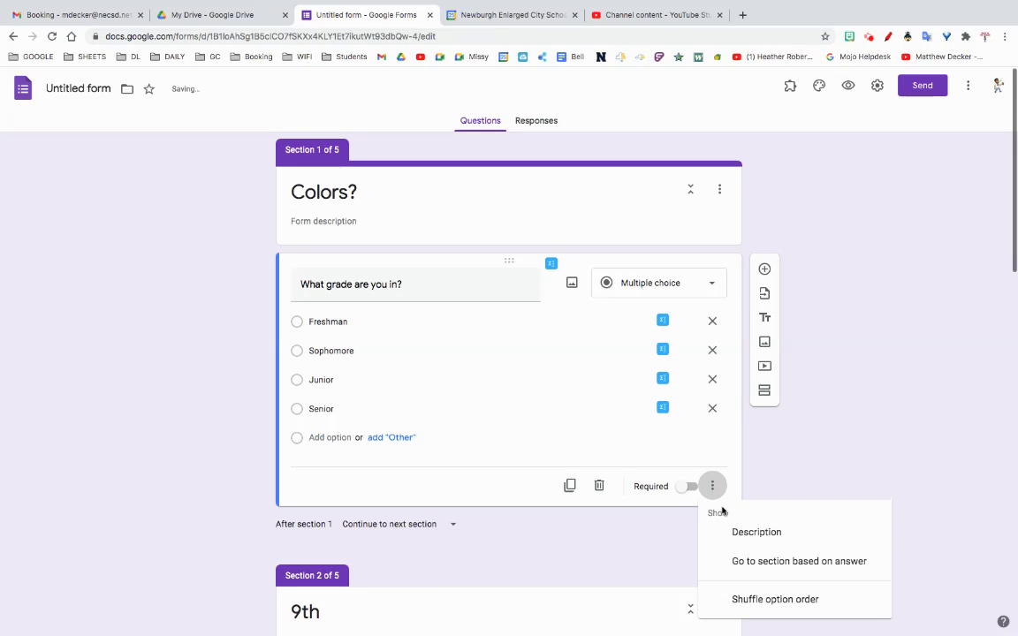
click(776, 566)
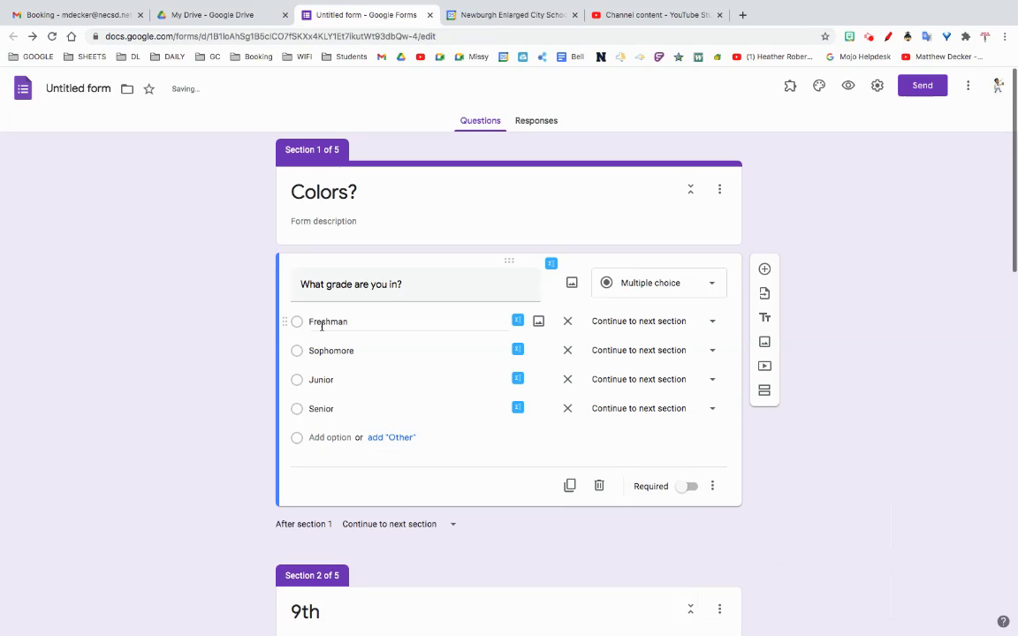
Step: In the grade question, send Freshman to section 2 (9th), Sophomore to section 3 (10th), Junior to section 4 (11th) and Senior to section 5 (12th)
click(712, 327)
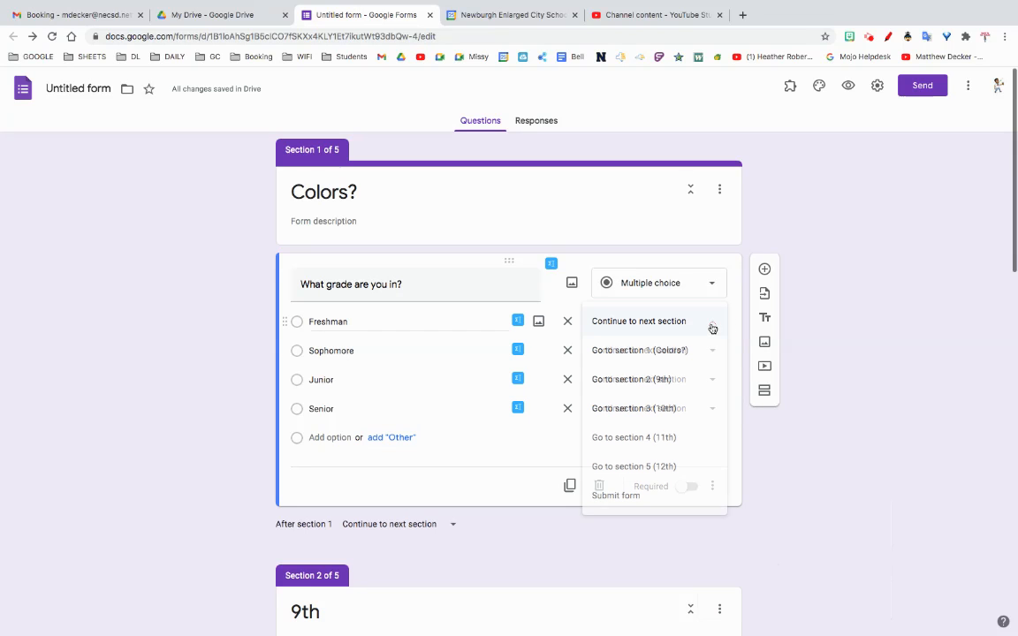
click(648, 383)
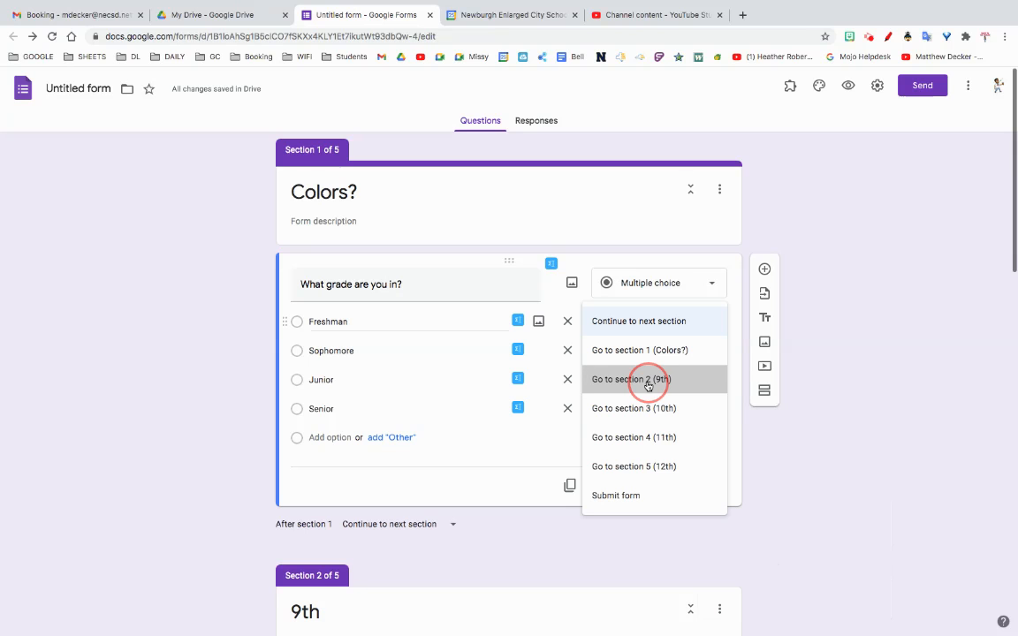
click(652, 350)
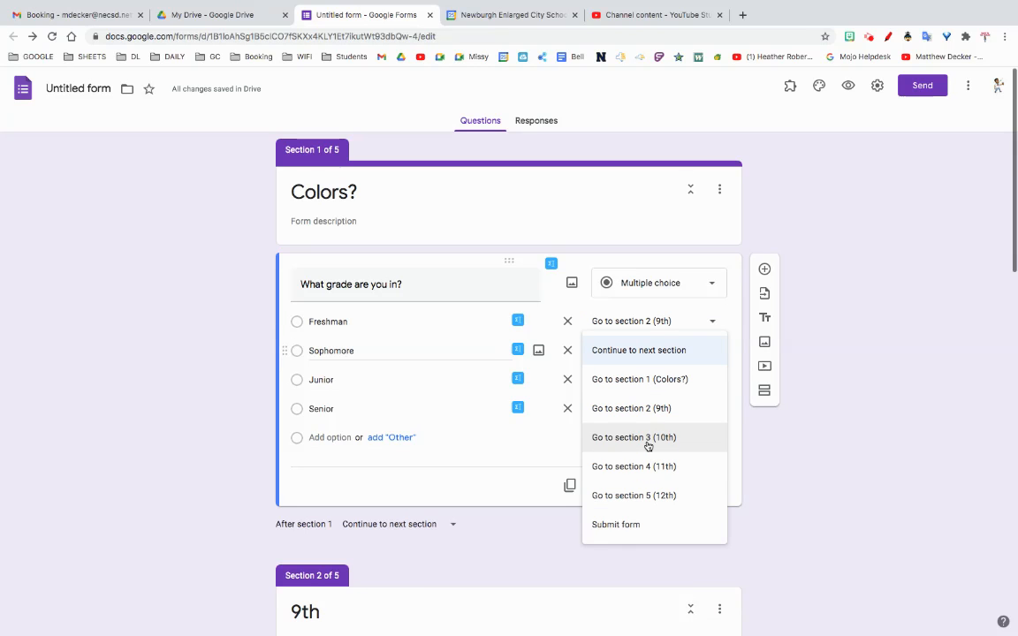
click(648, 439)
click(600, 381)
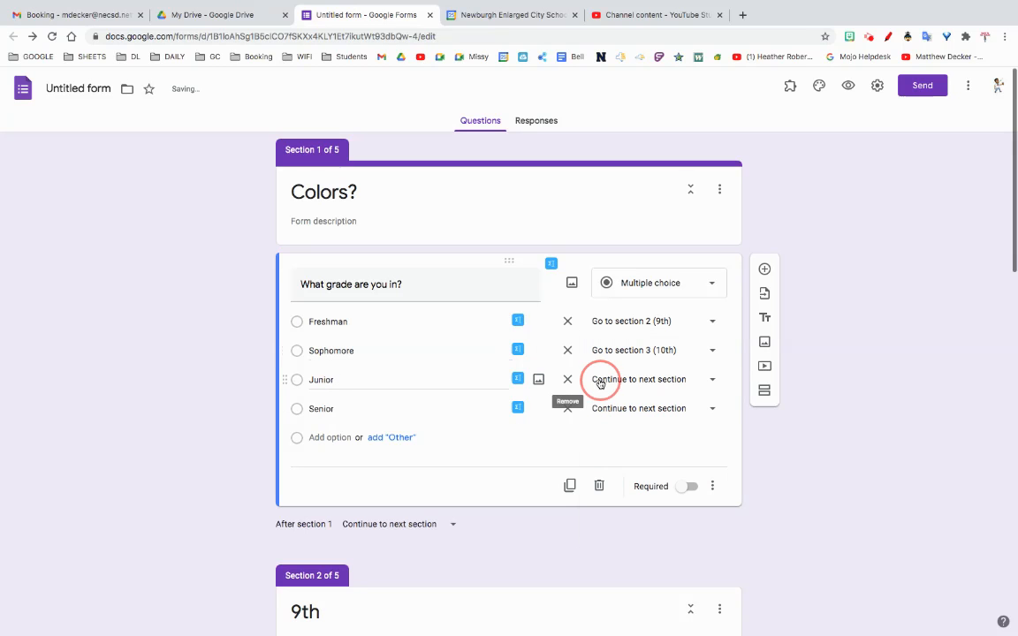
click(621, 496)
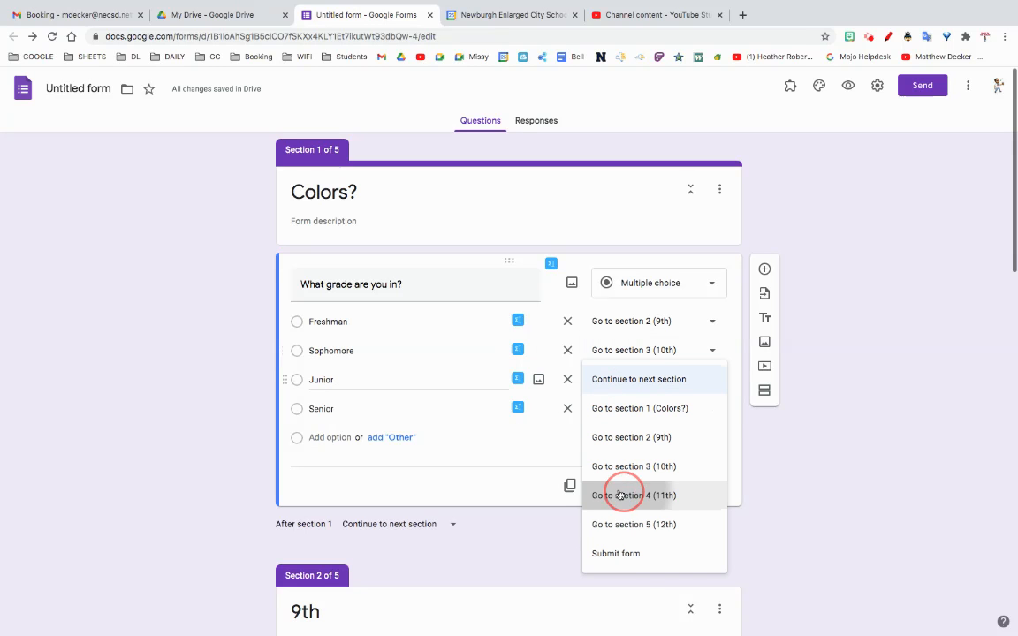
click(610, 408)
click(633, 554)
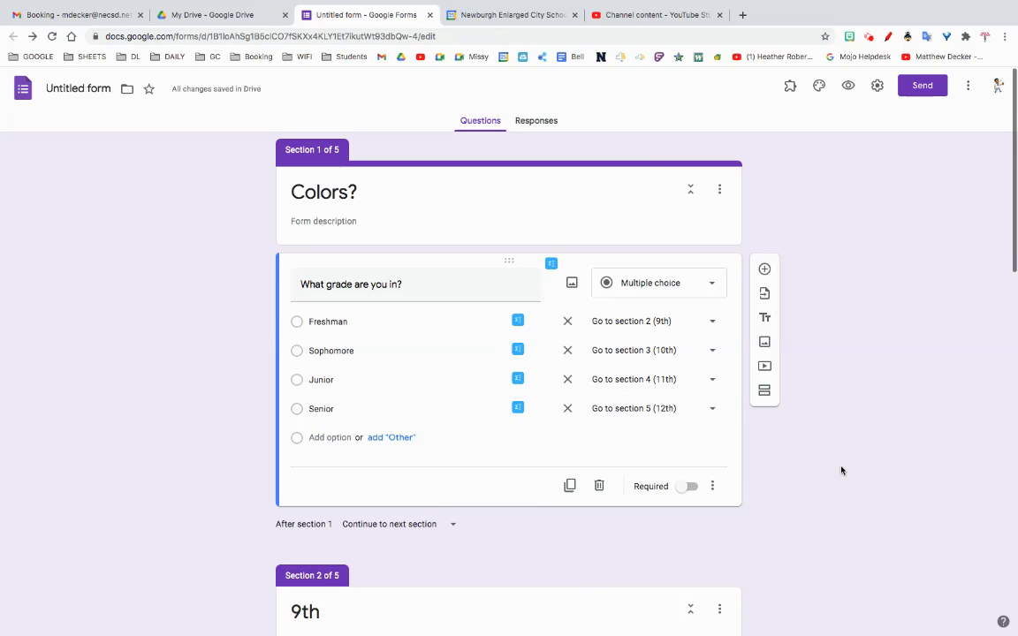
Step: Enable "Go to section based on answer" for the 9th section's color question
scroll(841, 470, down, 4)
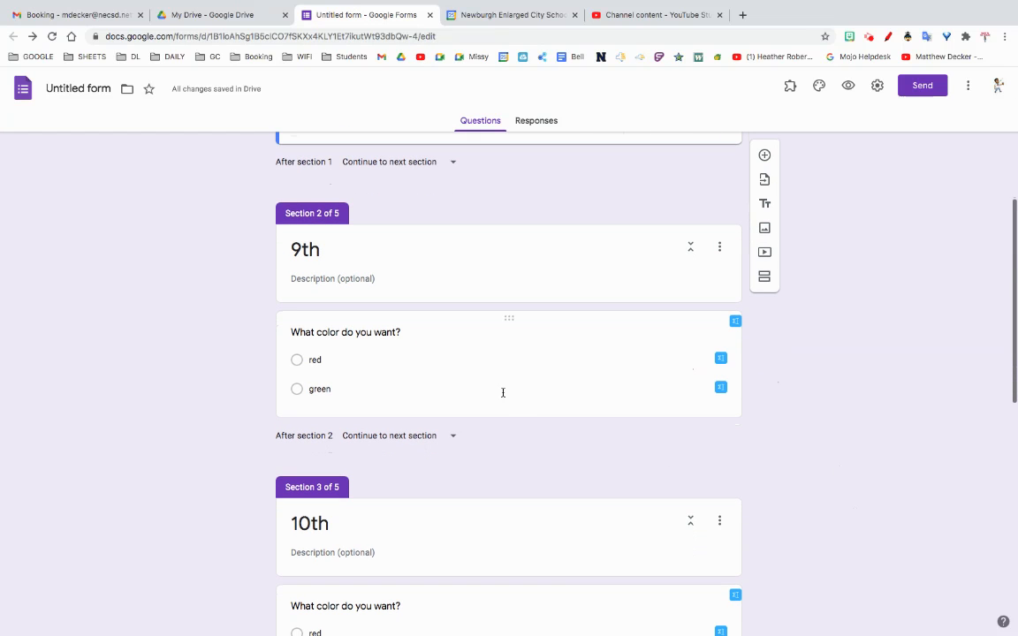
click(499, 387)
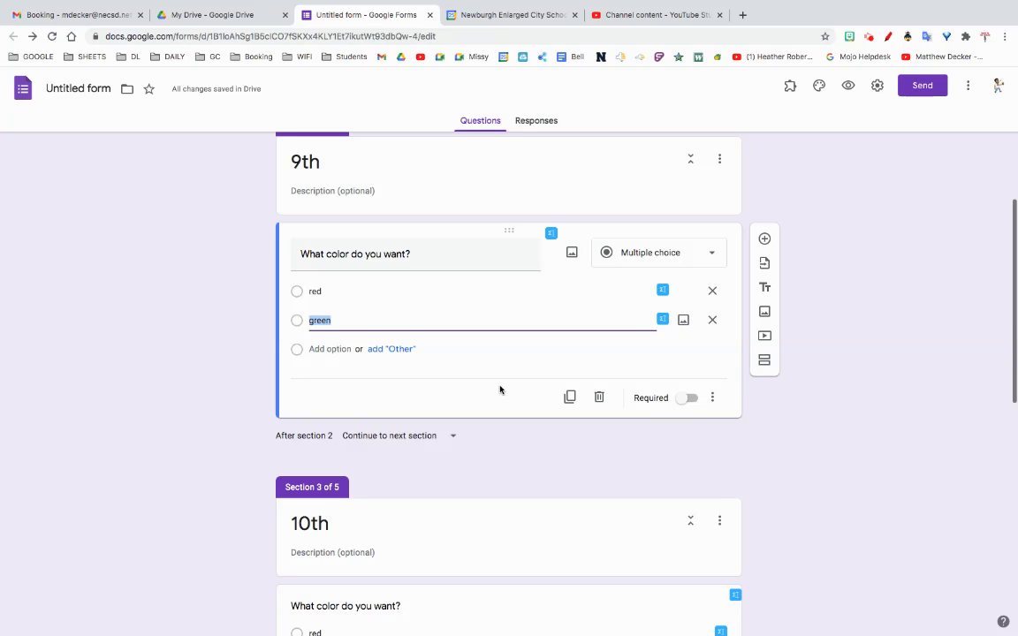
click(712, 401)
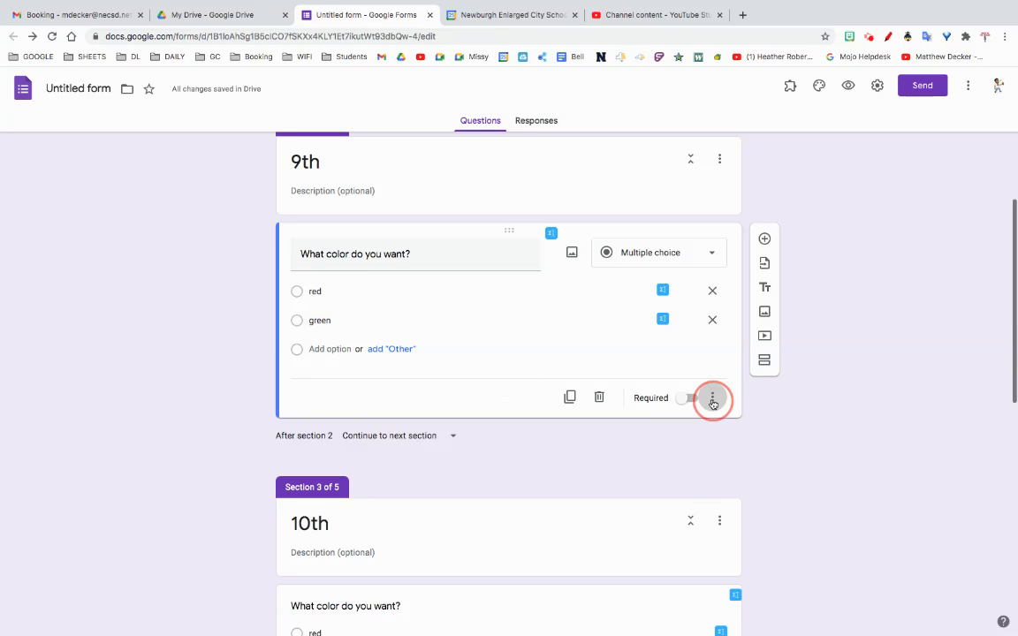
click(736, 474)
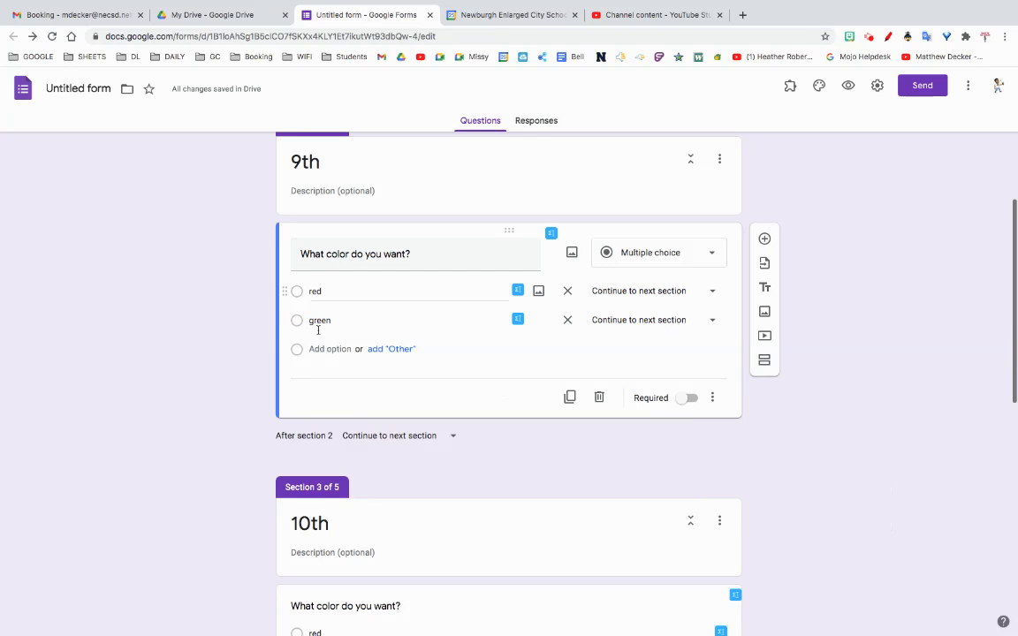
Step: Set both the red and green answers of the 9th section's color question to Submit form
click(629, 291)
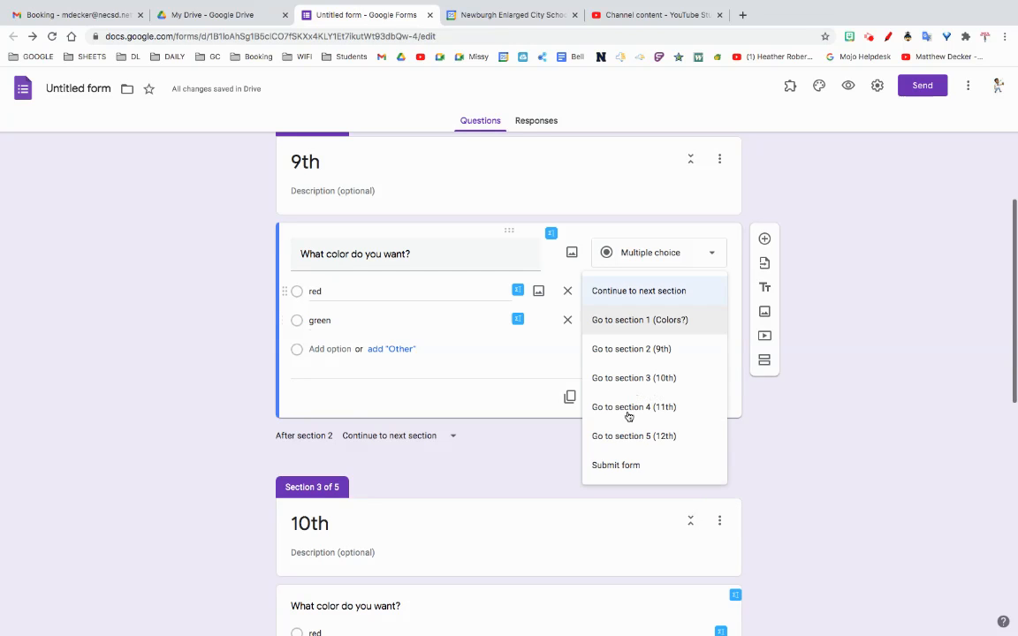
click(612, 468)
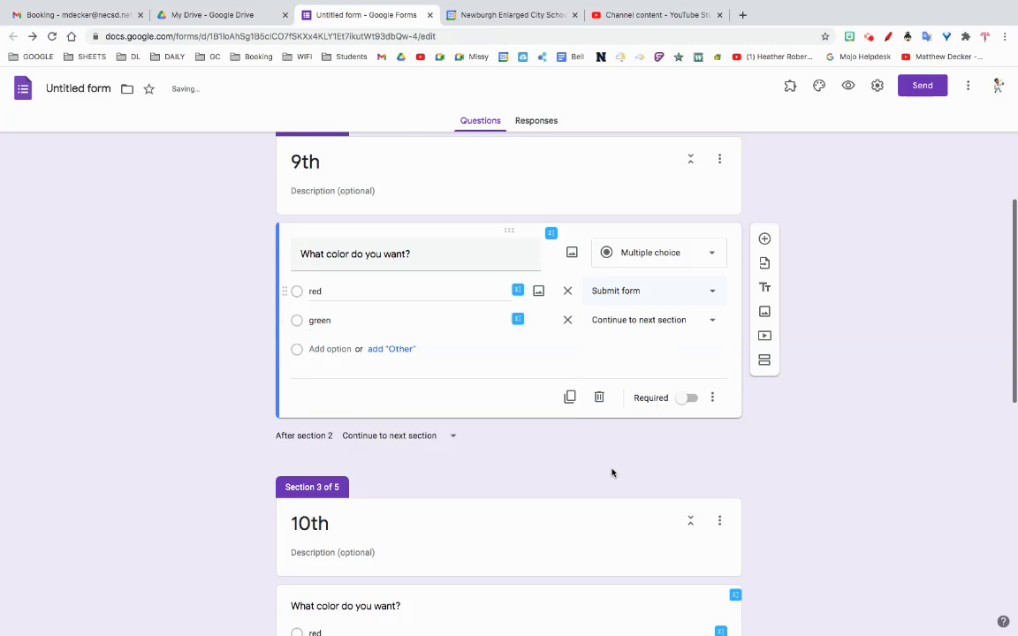
click(630, 320)
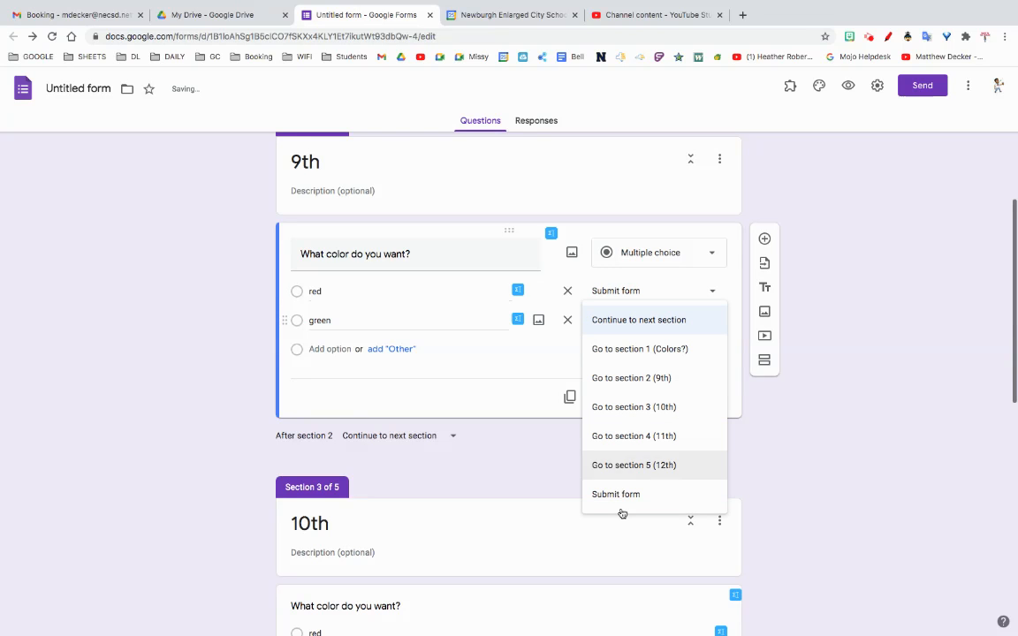
click(619, 494)
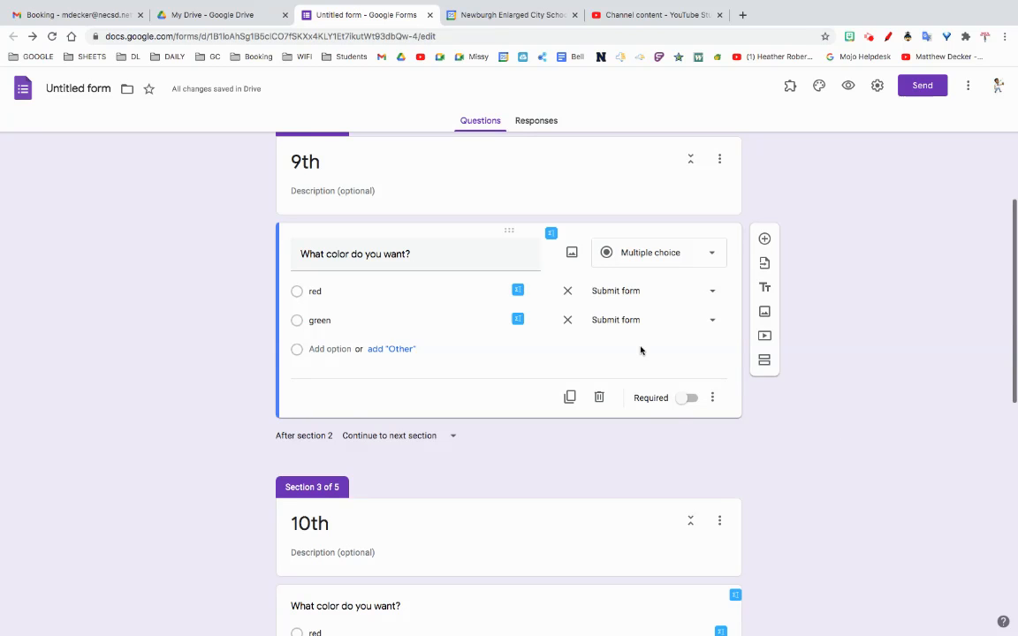
Step: Examine the section routing choices available for the red answer in the 9th section's color question
click(627, 291)
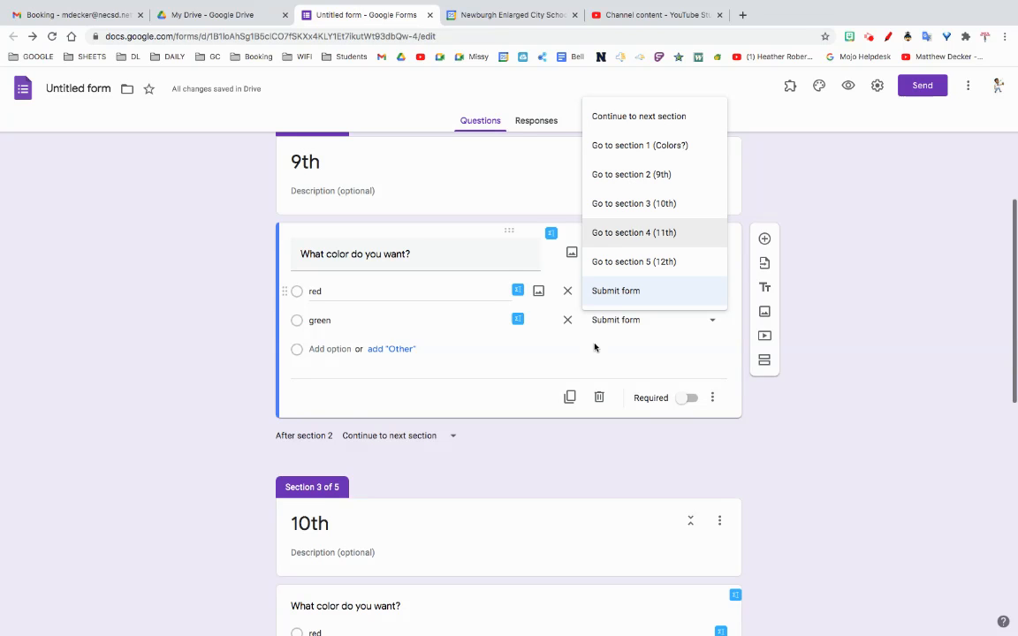
click(754, 421)
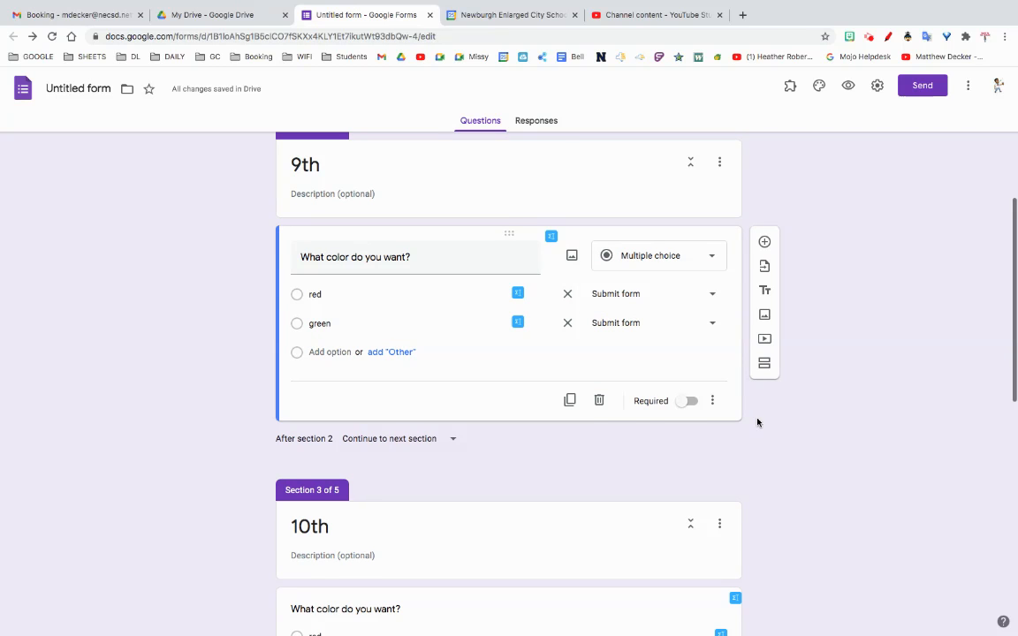
scroll(851, 437, down, 1)
scroll(851, 436, up, 2)
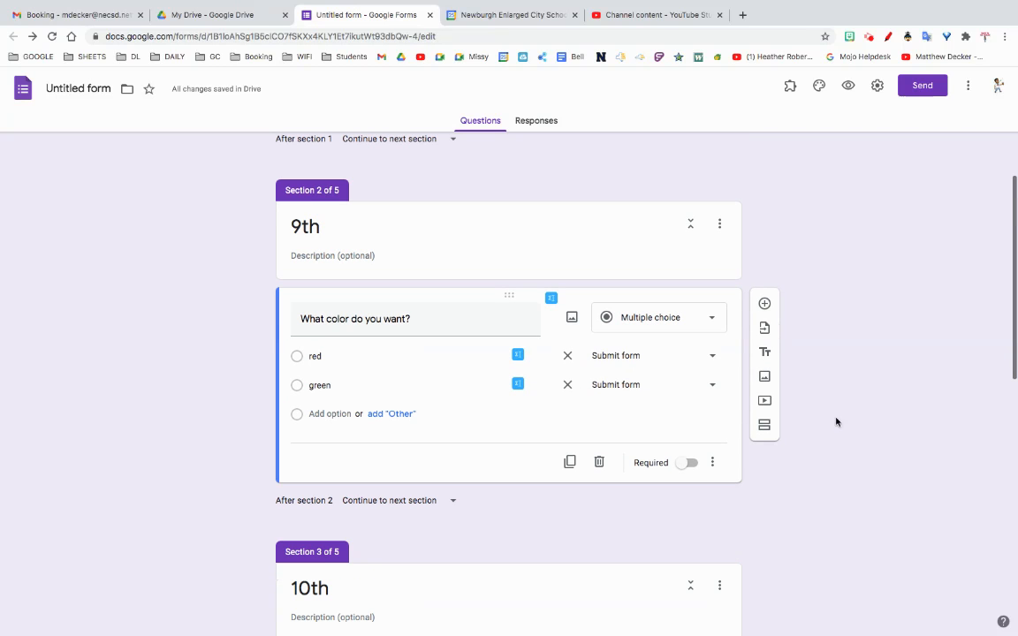
click(620, 356)
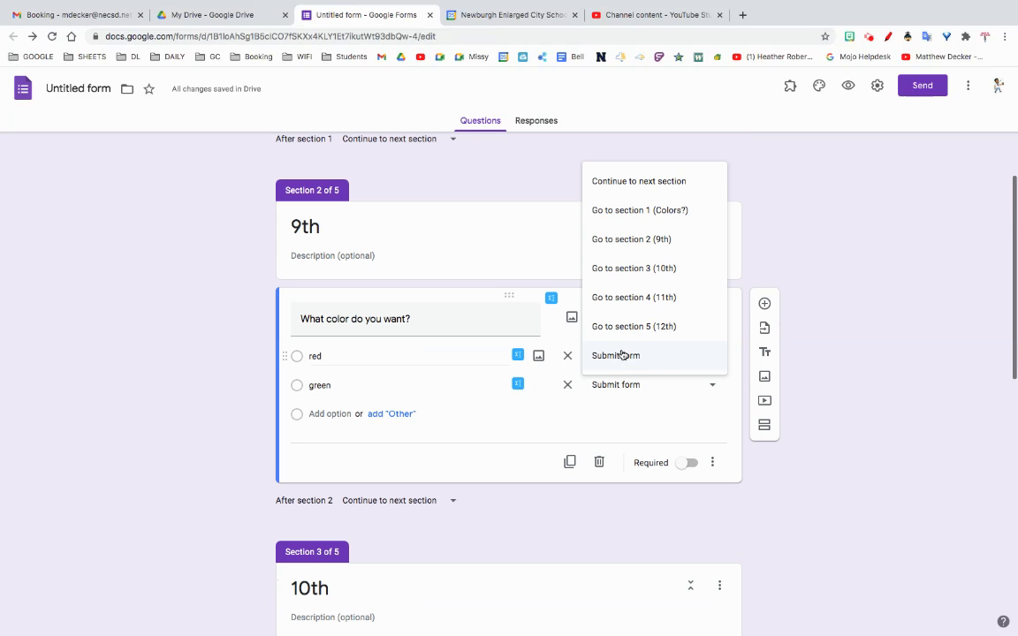
click(874, 506)
Step: Enable "Go to section based on answer" for the 10th section's color question
scroll(869, 506, down, 5)
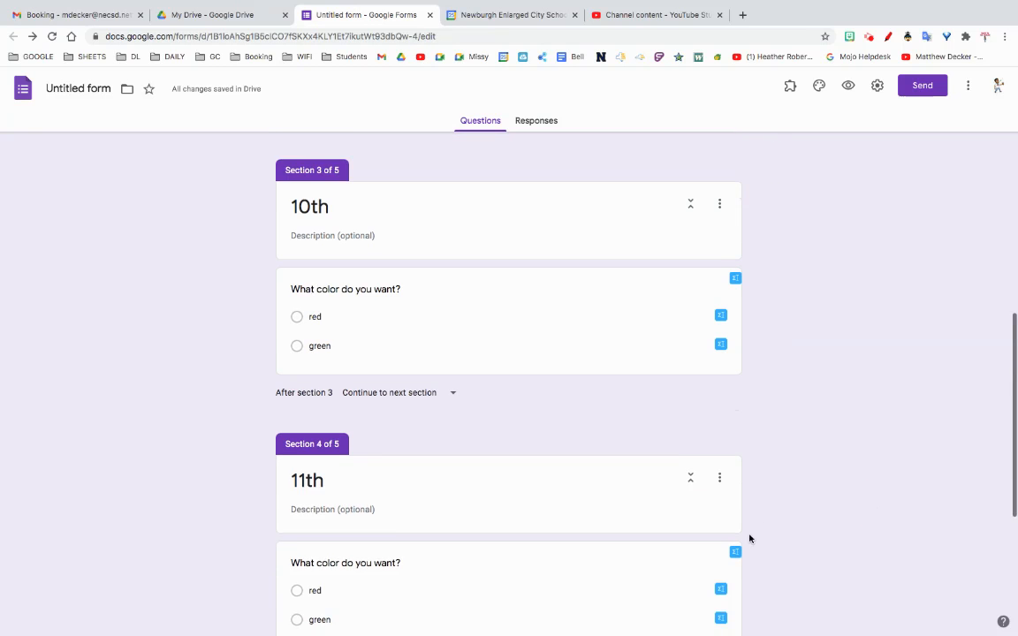
click(618, 268)
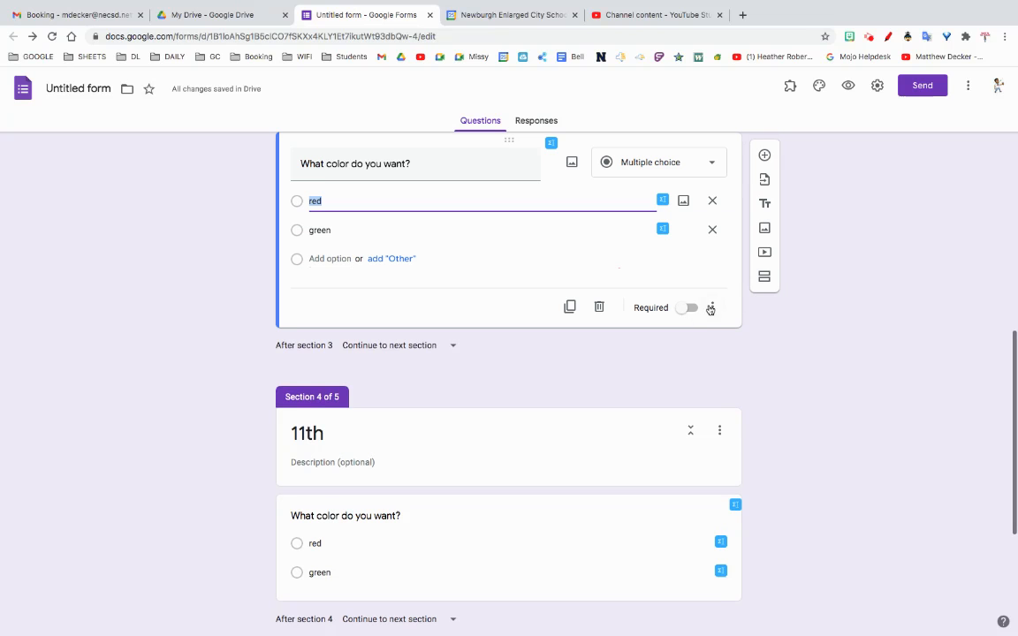
click(711, 308)
click(763, 390)
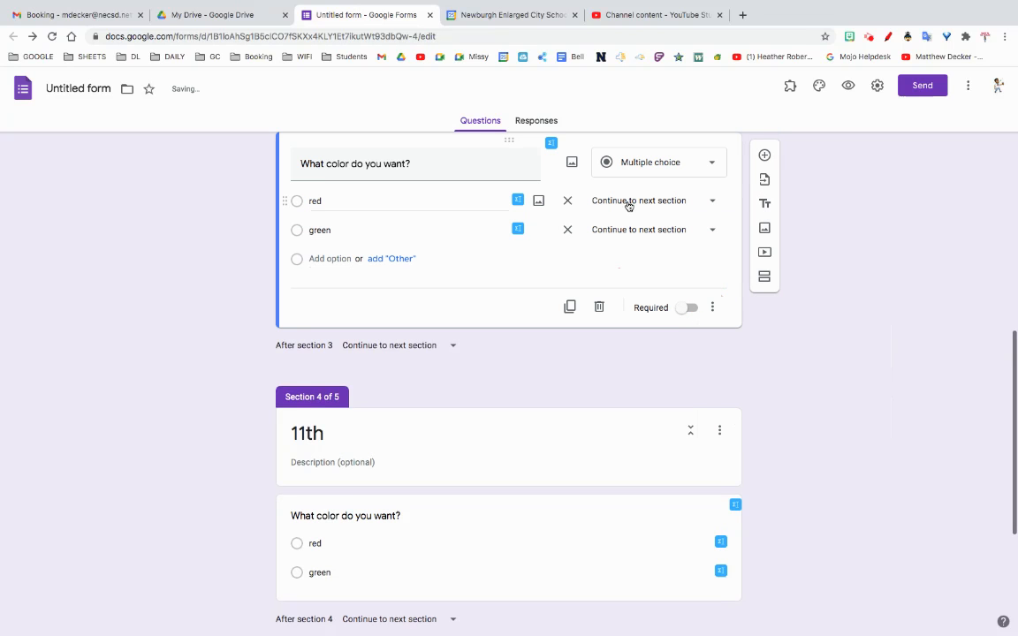
Step: Review the grade question and the 9th section, and check where its red and green answers lead
scroll(775, 347, up, 1)
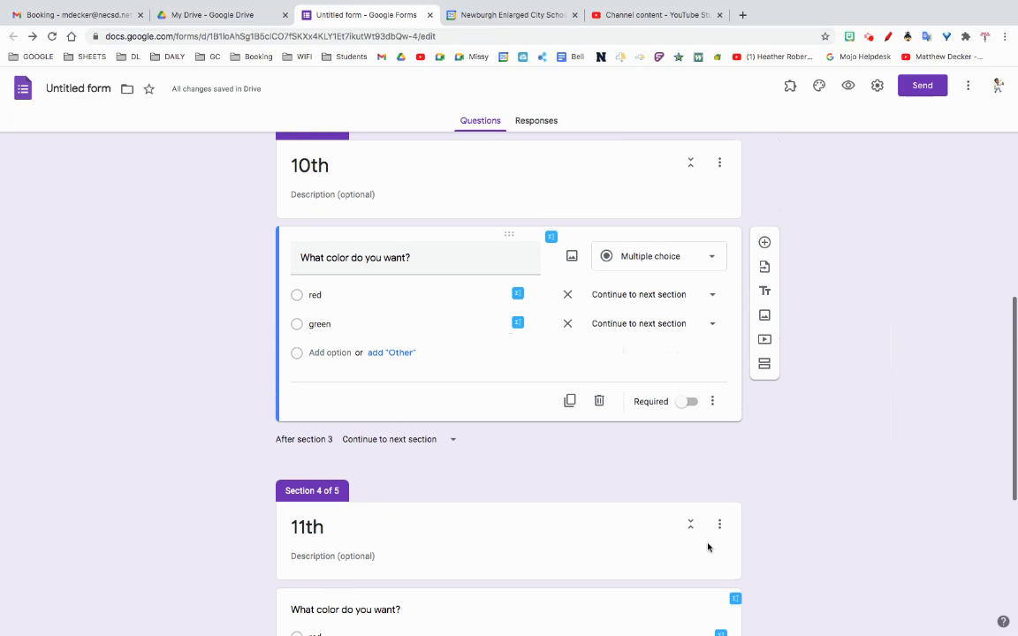
scroll(818, 467, up, 5)
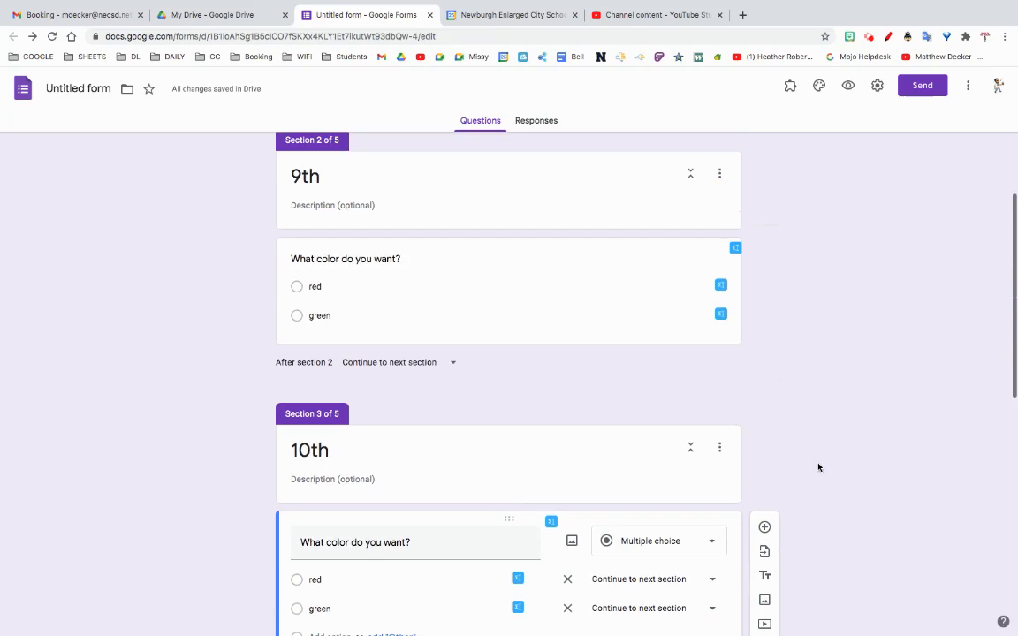
scroll(818, 467, up, 1)
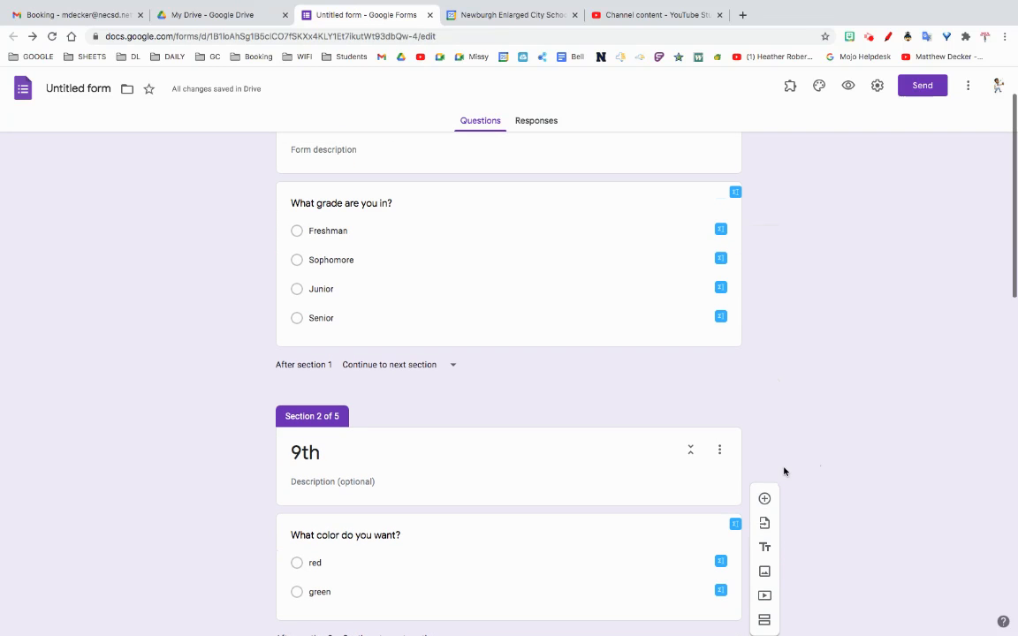
scroll(784, 459, down, 1)
scroll(784, 452, down, 1)
click(409, 469)
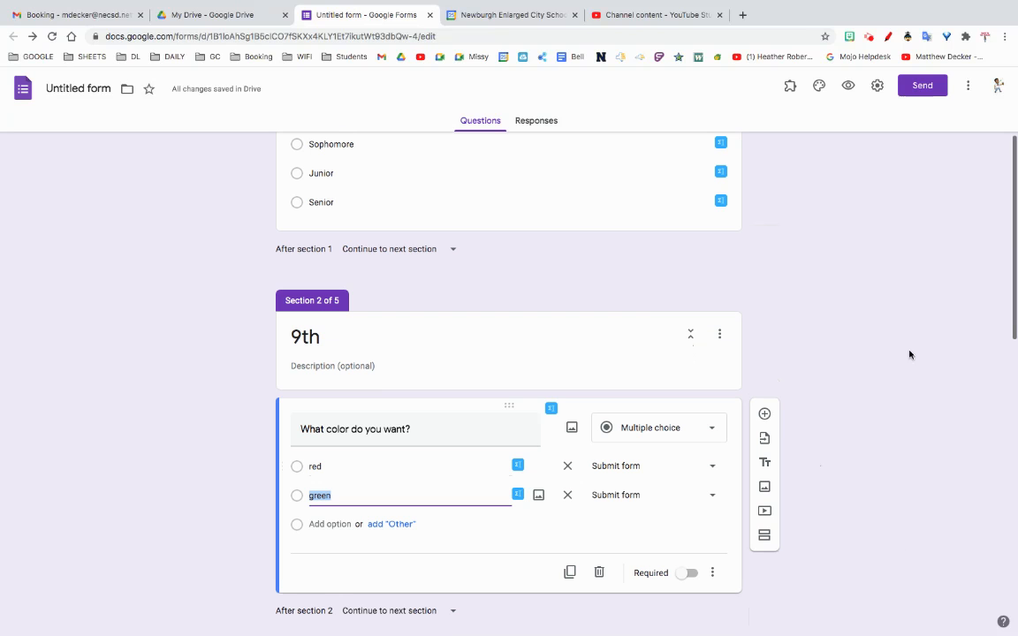
Step: Preview the form and test the Freshman path with the green answer, continuing past the 9th section
click(848, 86)
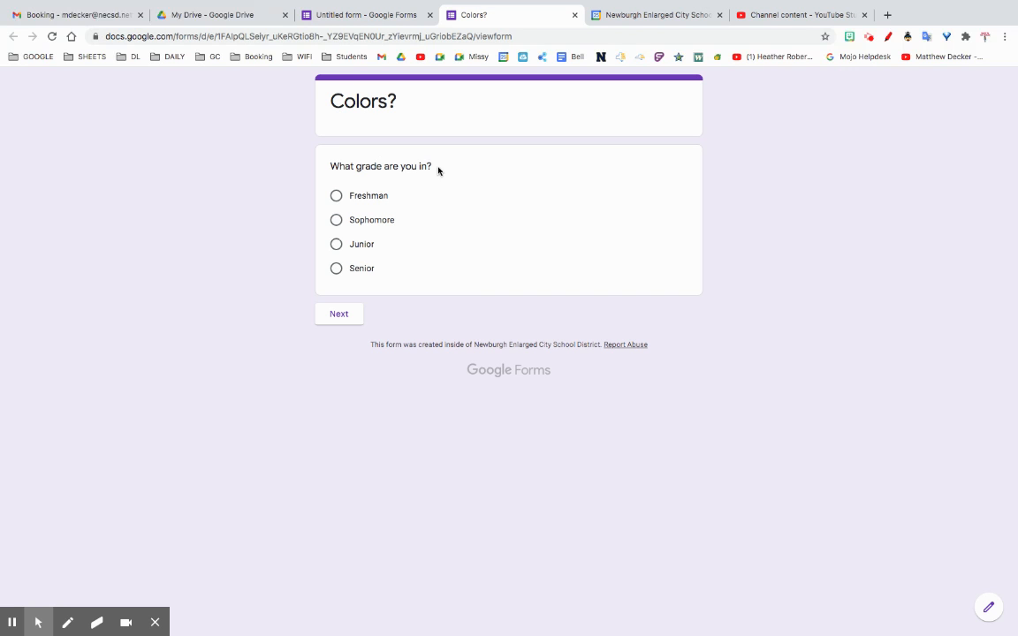
click(335, 195)
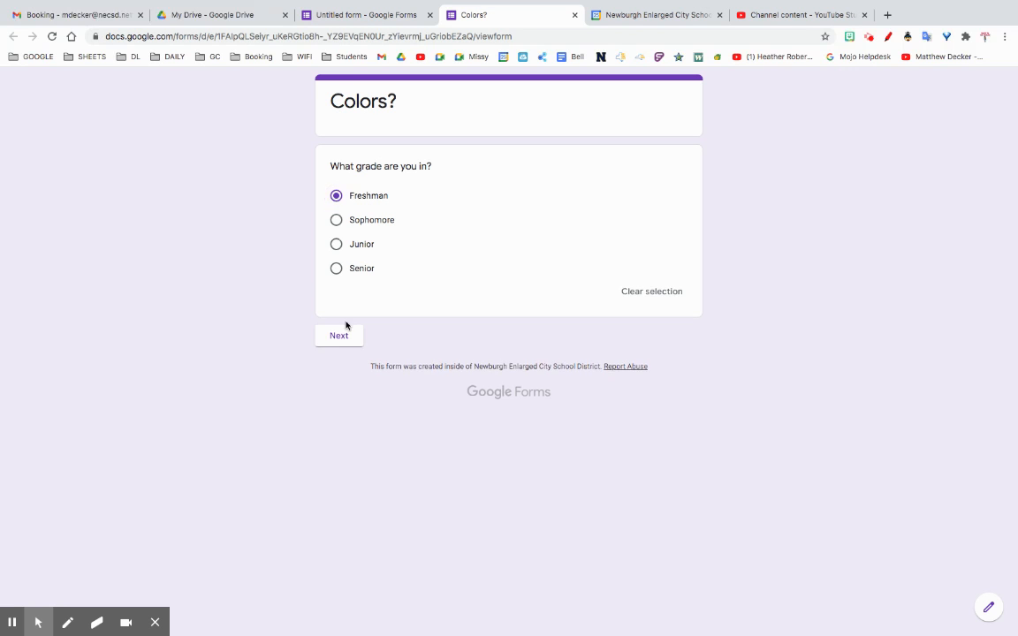
click(339, 337)
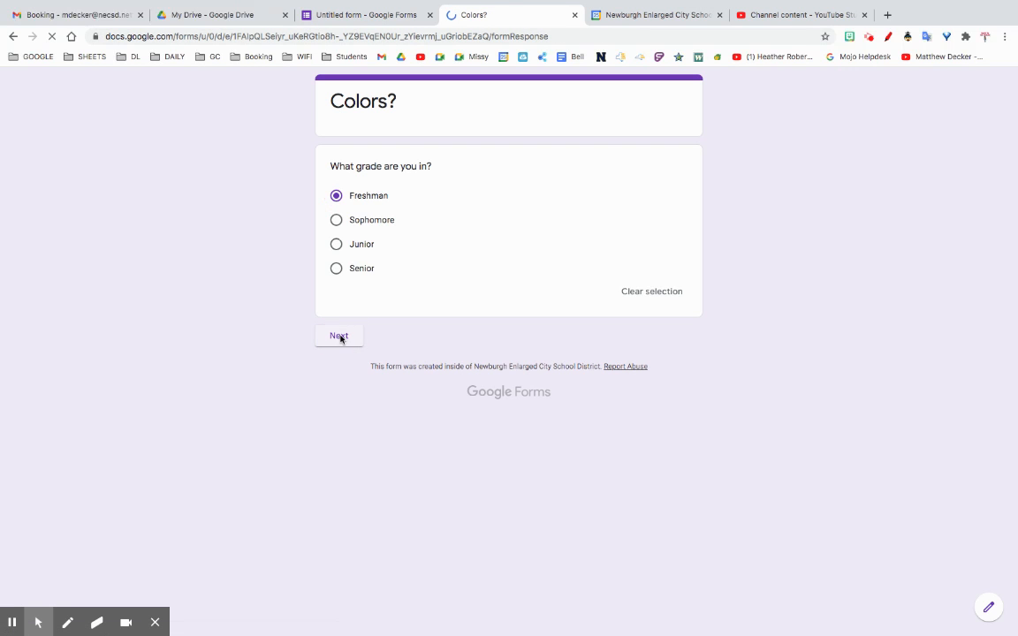
click(338, 251)
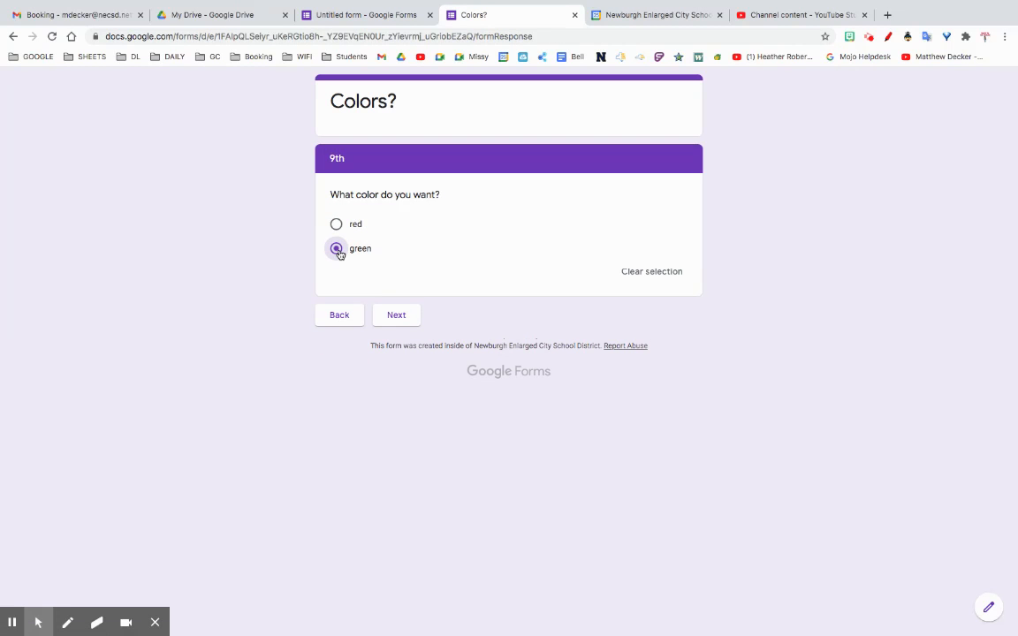
click(394, 315)
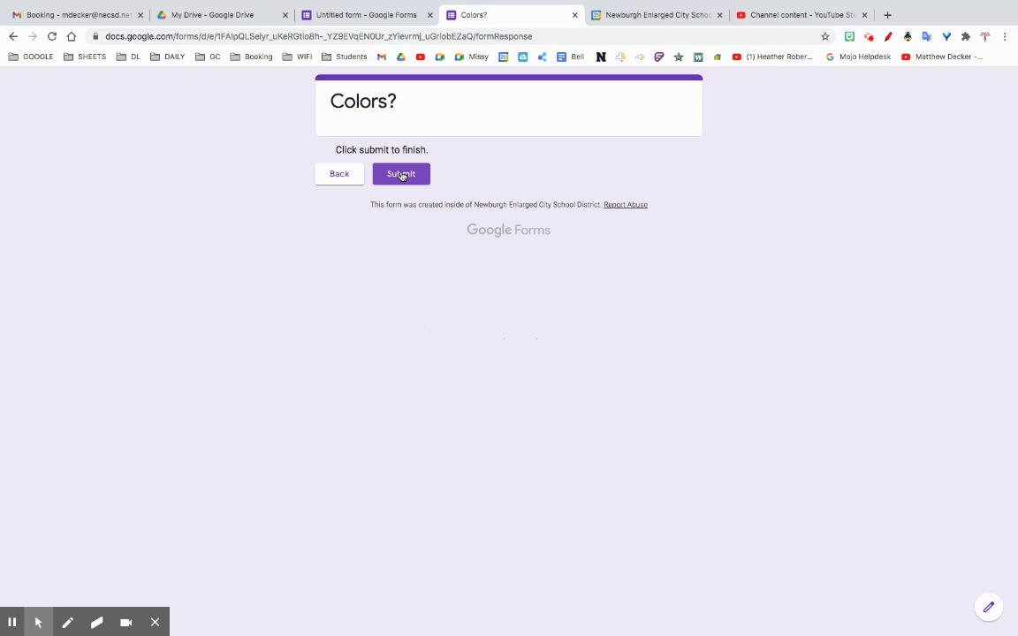
Step: Go back to the grade question and test the Junior path with the green answer, continuing past the 11th section
click(347, 182)
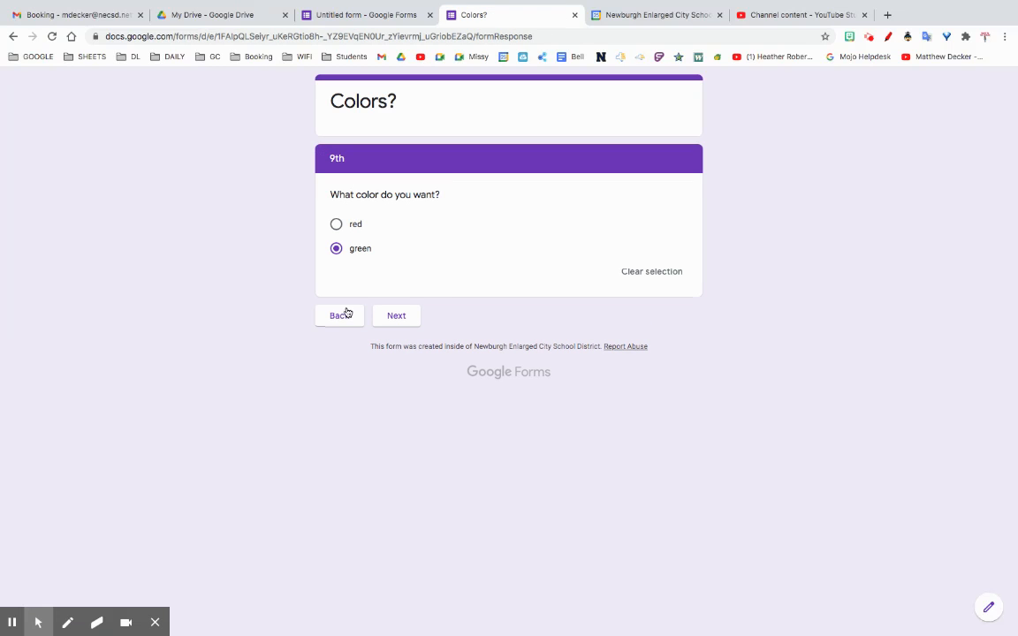
click(333, 324)
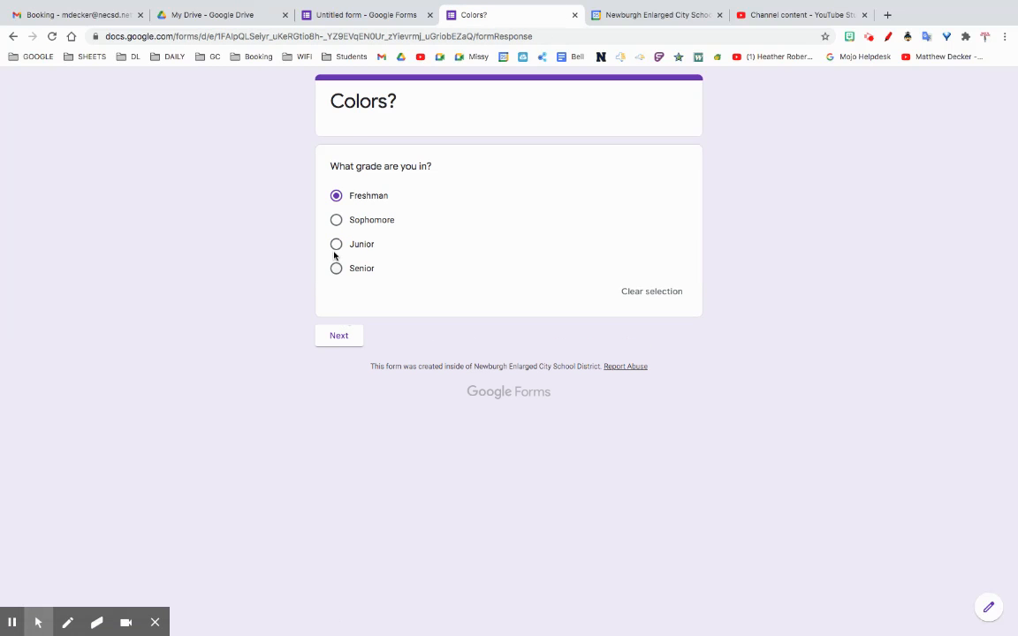
click(335, 245)
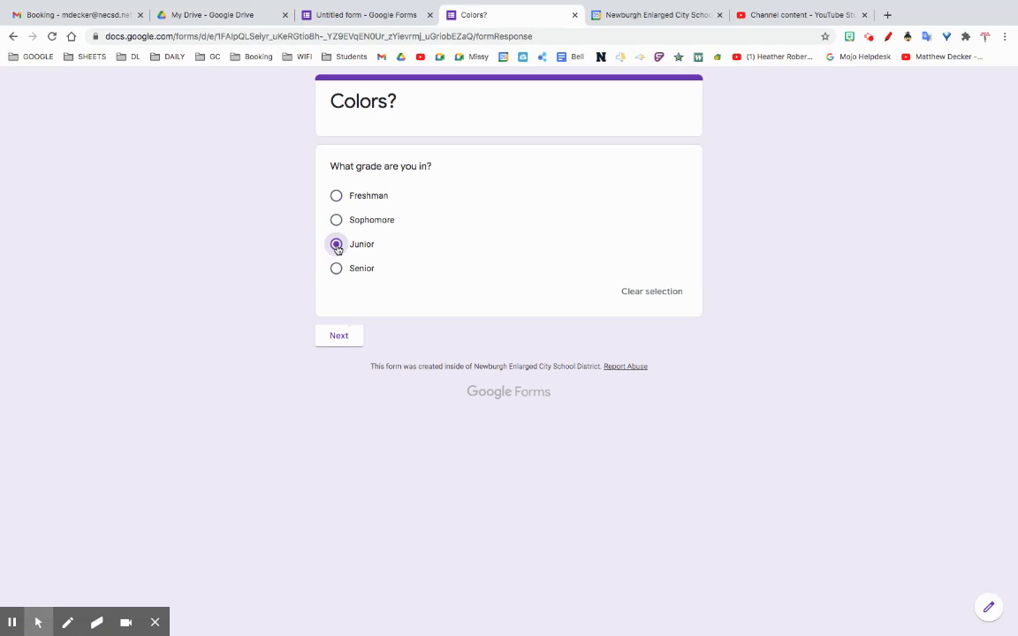
click(334, 338)
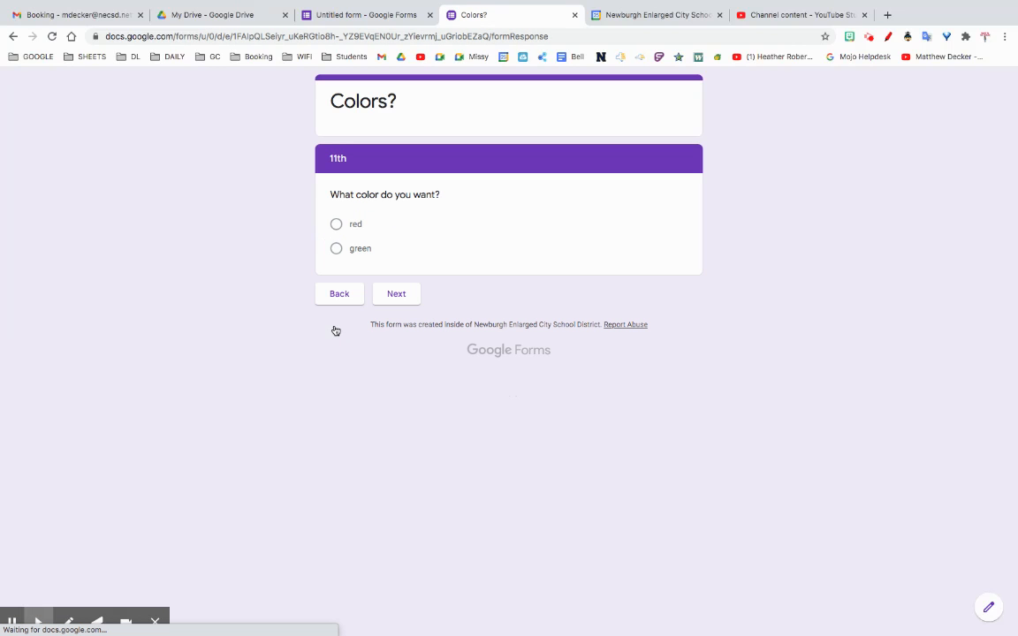
click(336, 248)
click(382, 317)
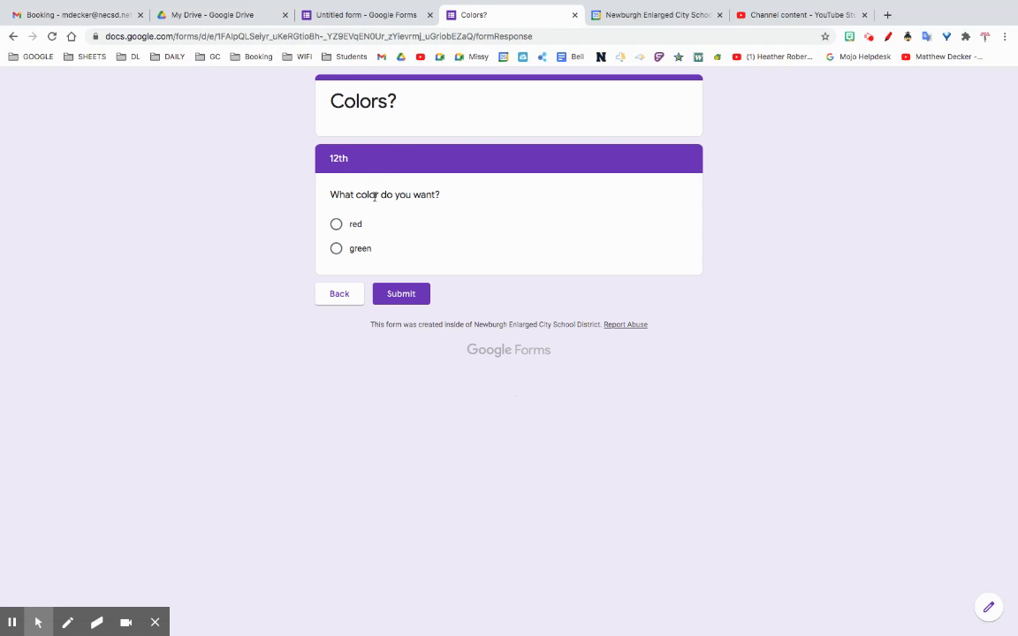
Step: In the form editor, enable "Go to section based on answer" for the 11th section's color question and choose Continue to next section for red
click(393, 13)
scroll(486, 459, down, 4)
scroll(480, 452, down, 2)
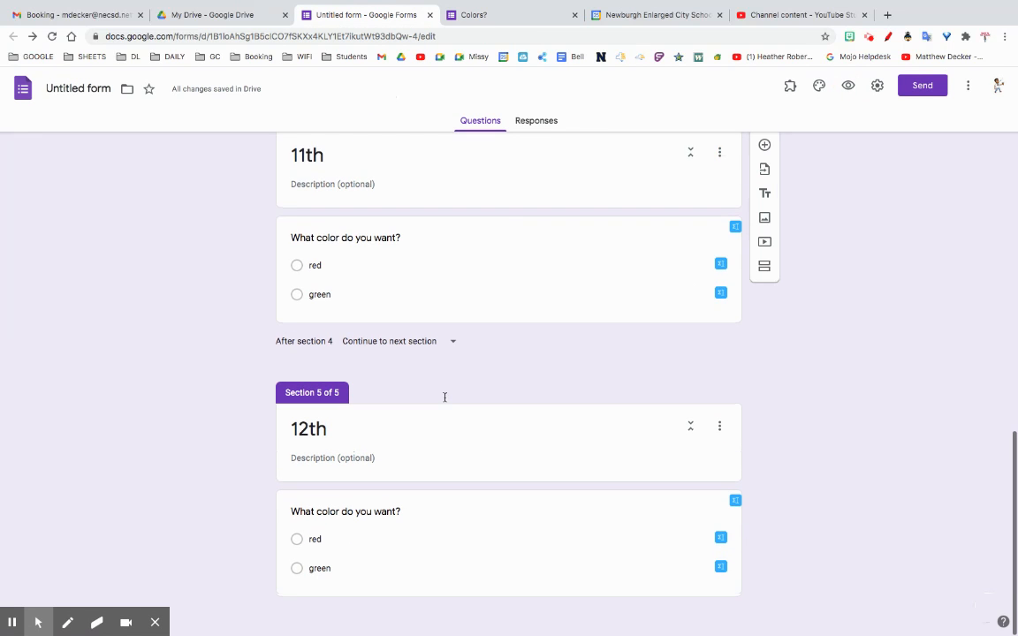
click(418, 281)
scroll(377, 241, up, 1)
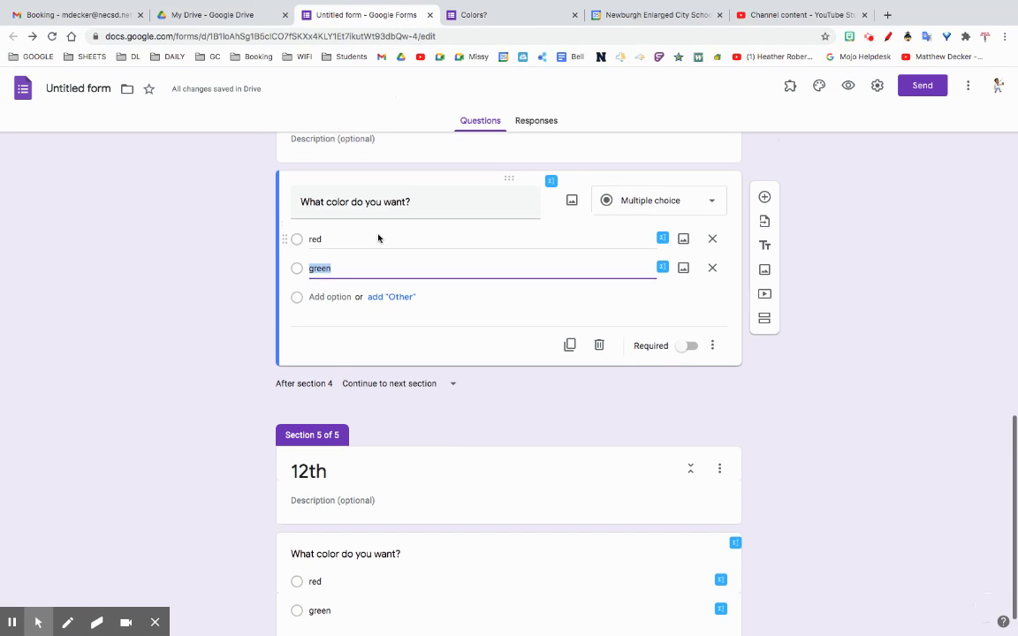
click(711, 388)
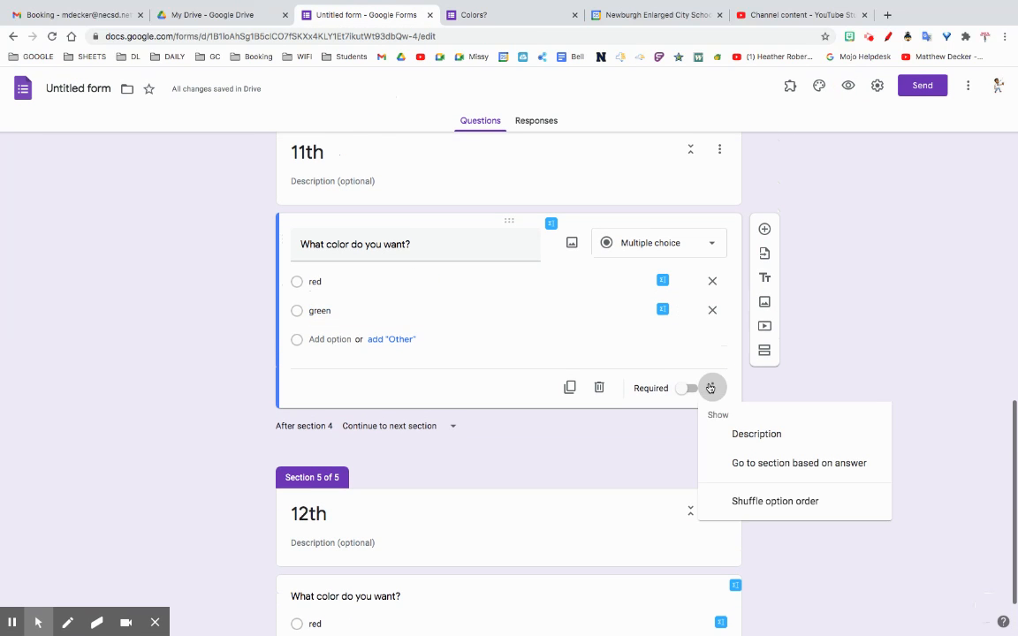
click(770, 470)
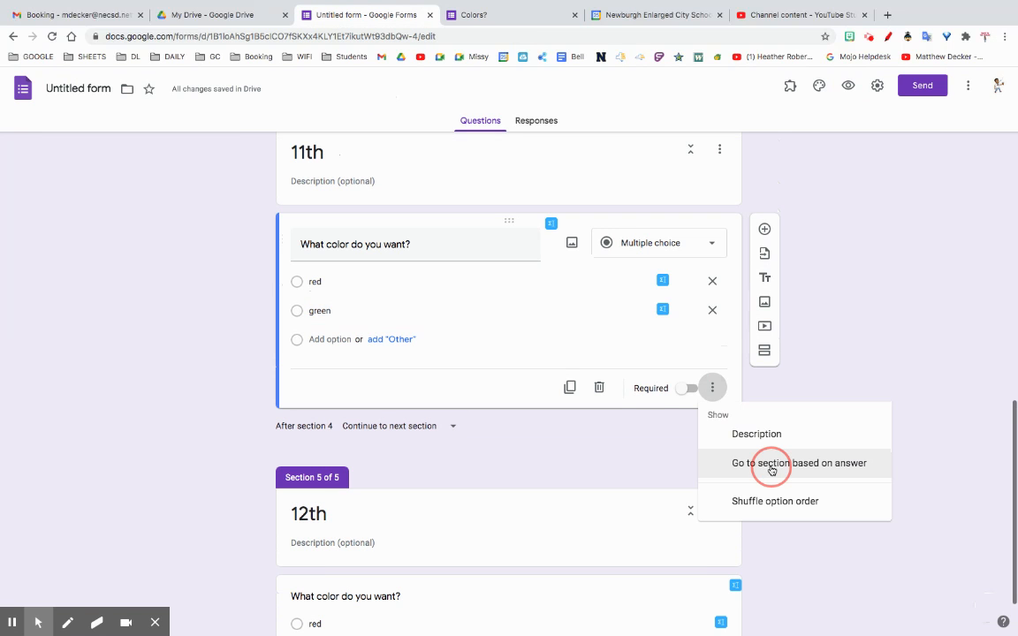
click(637, 287)
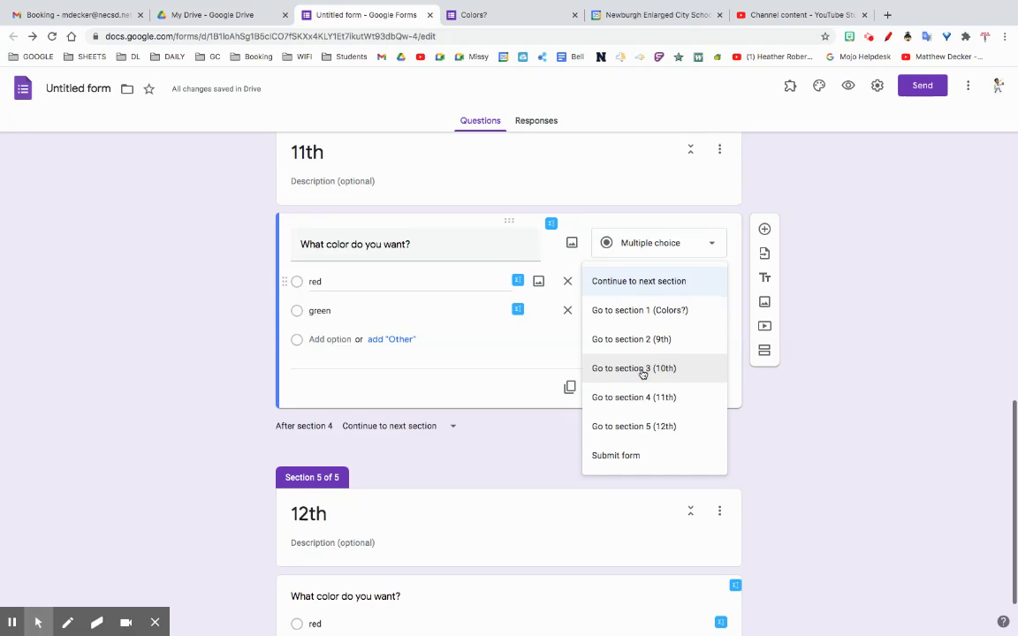
click(628, 284)
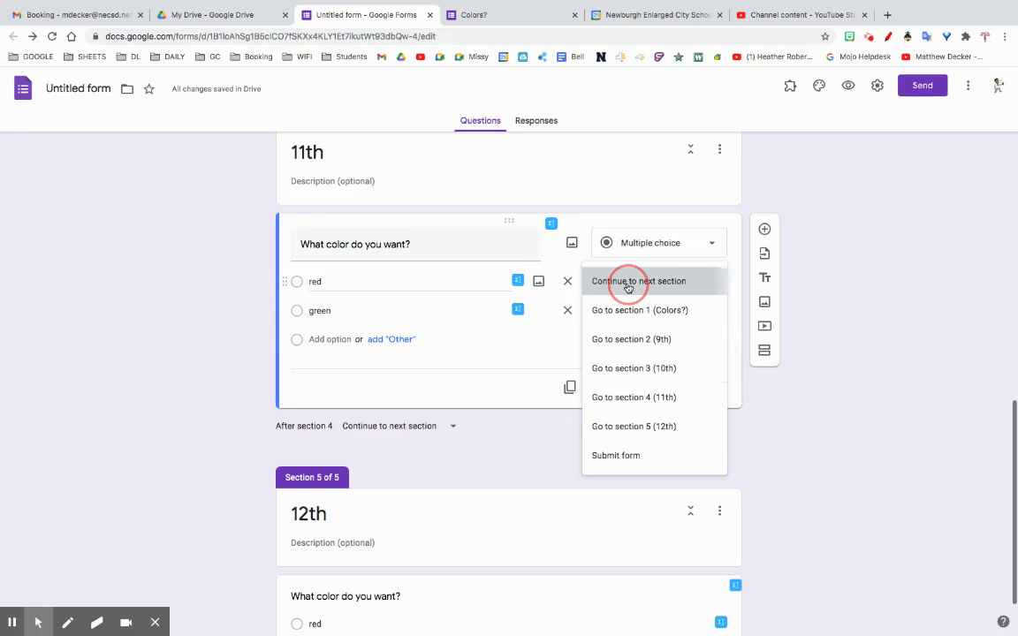